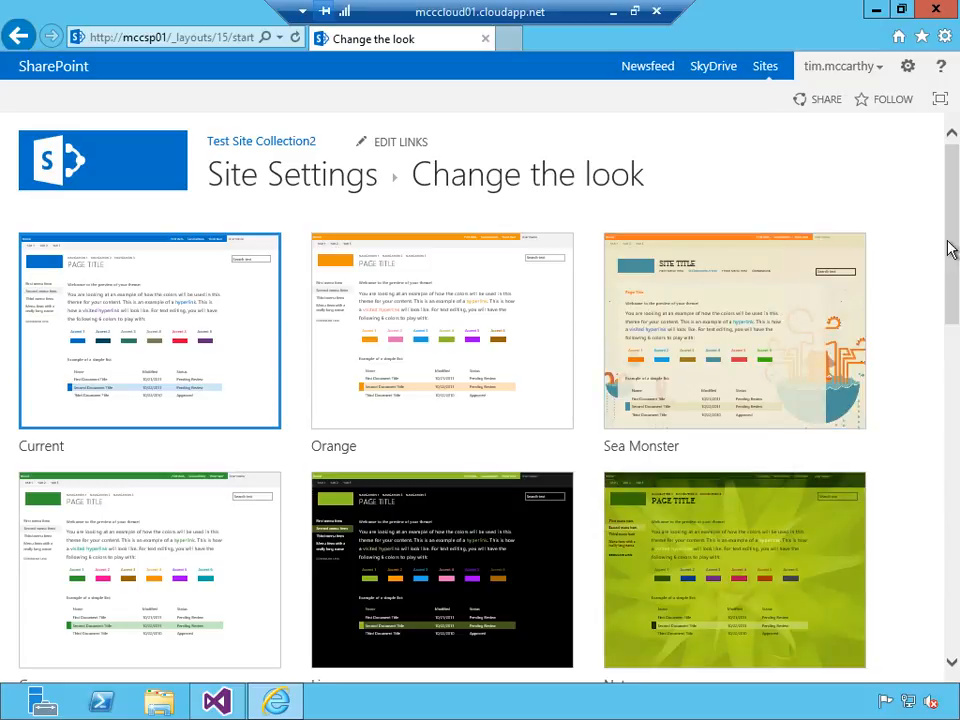
Step: Browse the available looks for the site and open the Current look for customization
{"action": "scroll", "coordinate": [950, 255], "scroll_direction": "down", "scroll_amount": 3}
{"action": "left_click_drag", "start_coordinate": [957, 296], "coordinate": [956, 210]}
{"action": "left_click", "coordinate": [209, 431]}
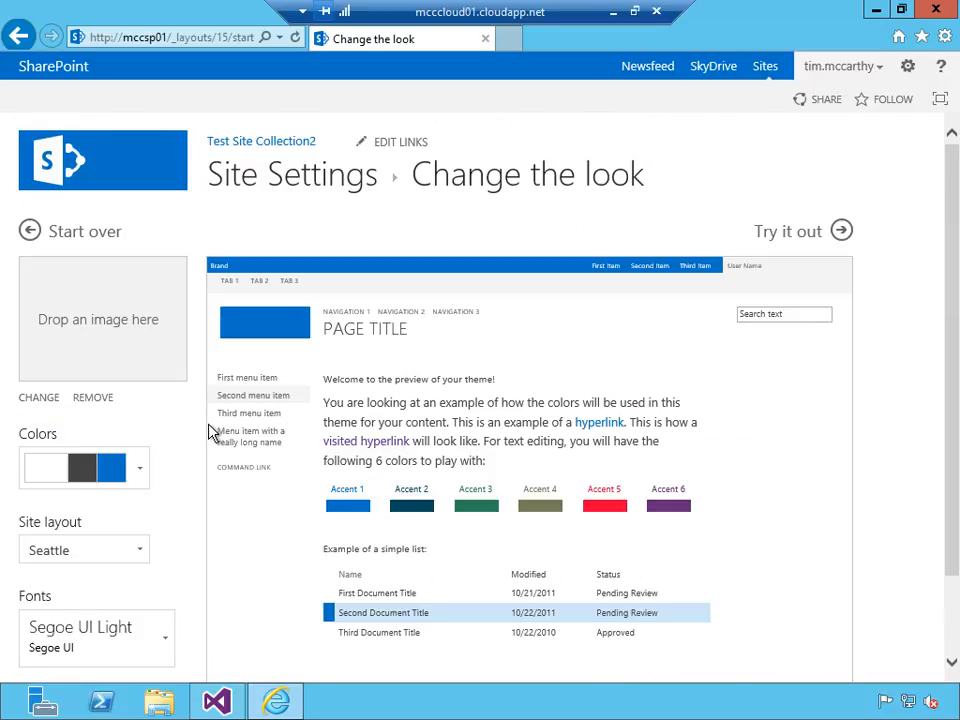
Step: Review the color palette, site layout and font choices of the Current look, and return to the look gallery without applying changes
{"action": "scroll", "coordinate": [480, 400], "scroll_direction": "down", "scroll_amount": 2}
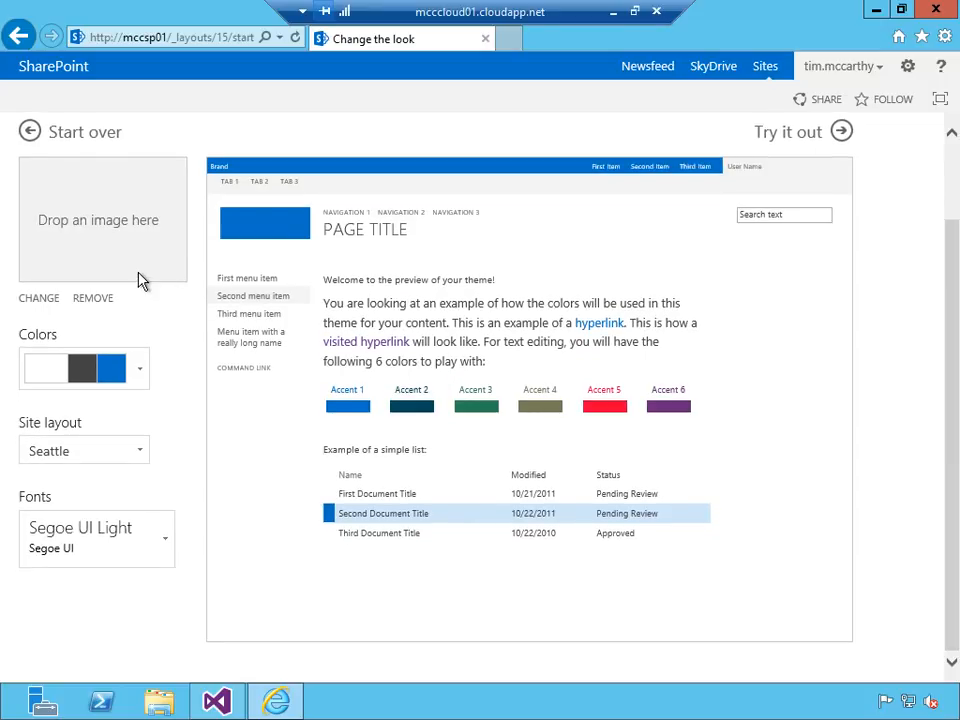
{"action": "left_click", "coordinate": [152, 382]}
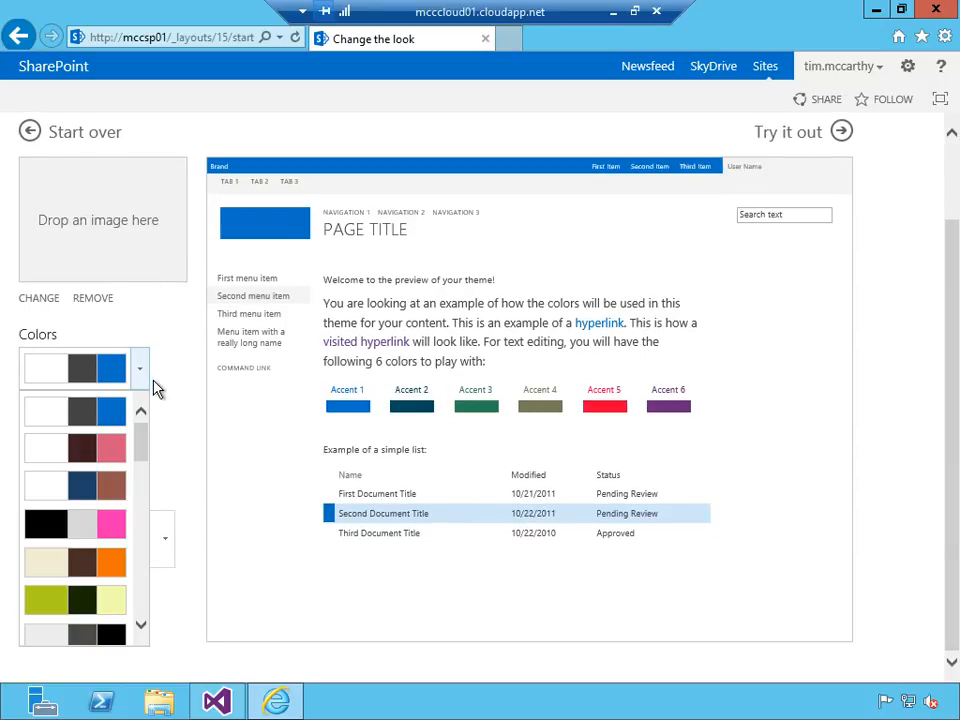
{"action": "left_click", "coordinate": [155, 388]}
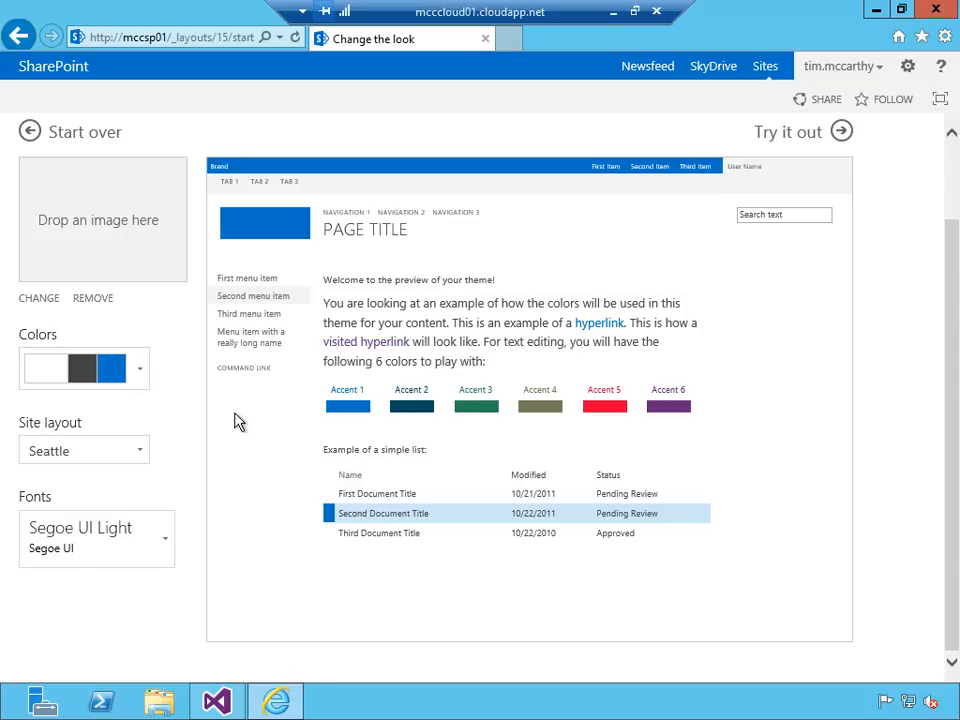
{"action": "left_click", "coordinate": [157, 472]}
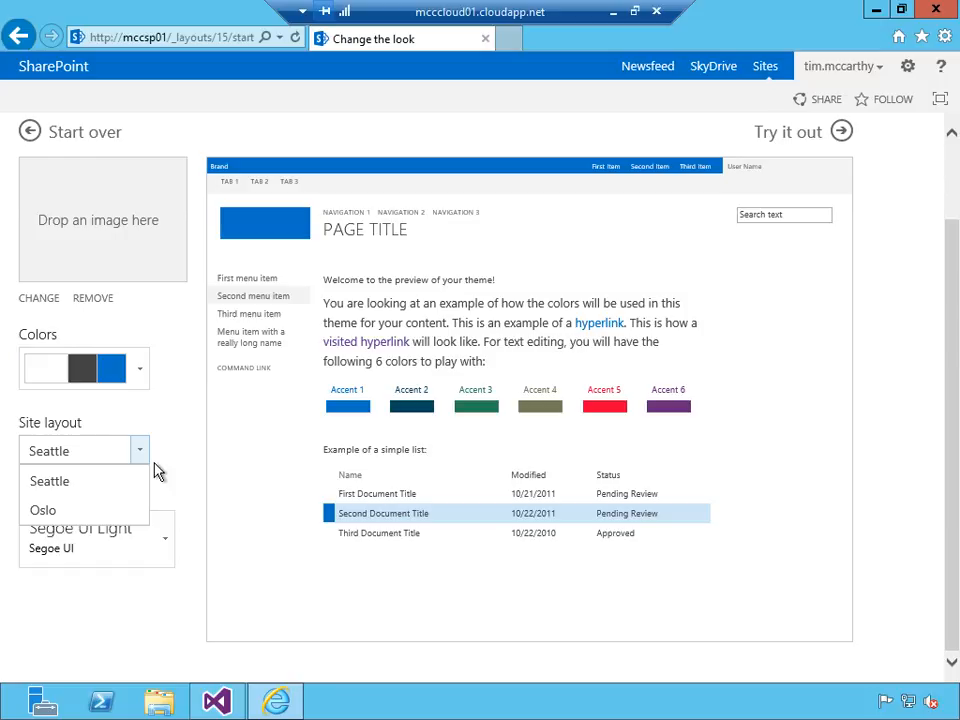
{"action": "left_click", "coordinate": [159, 470]}
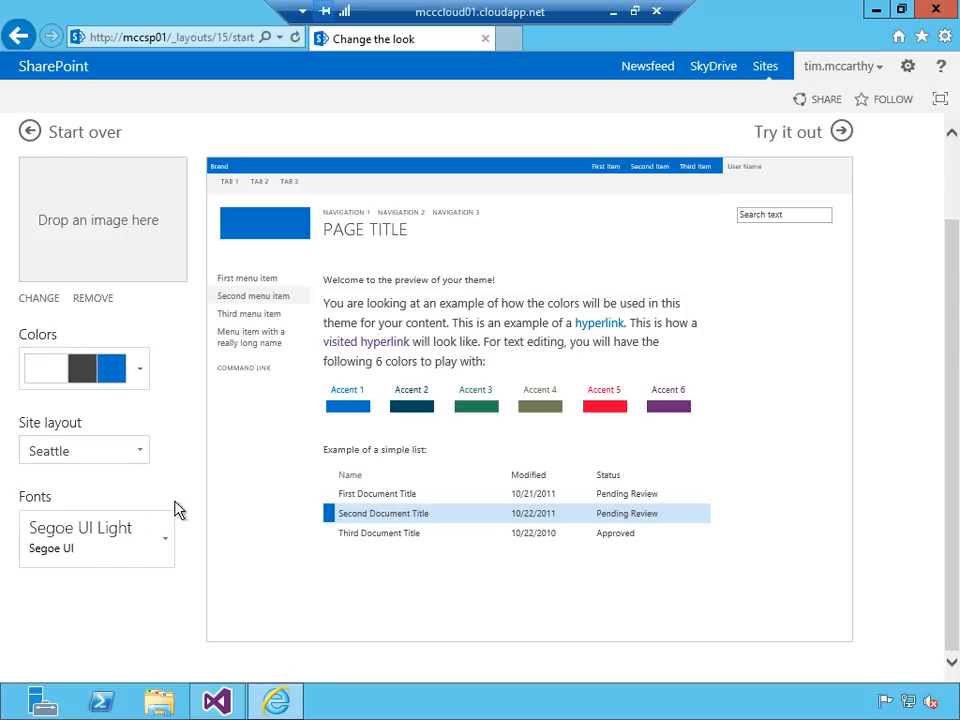
{"action": "left_click", "coordinate": [176, 554]}
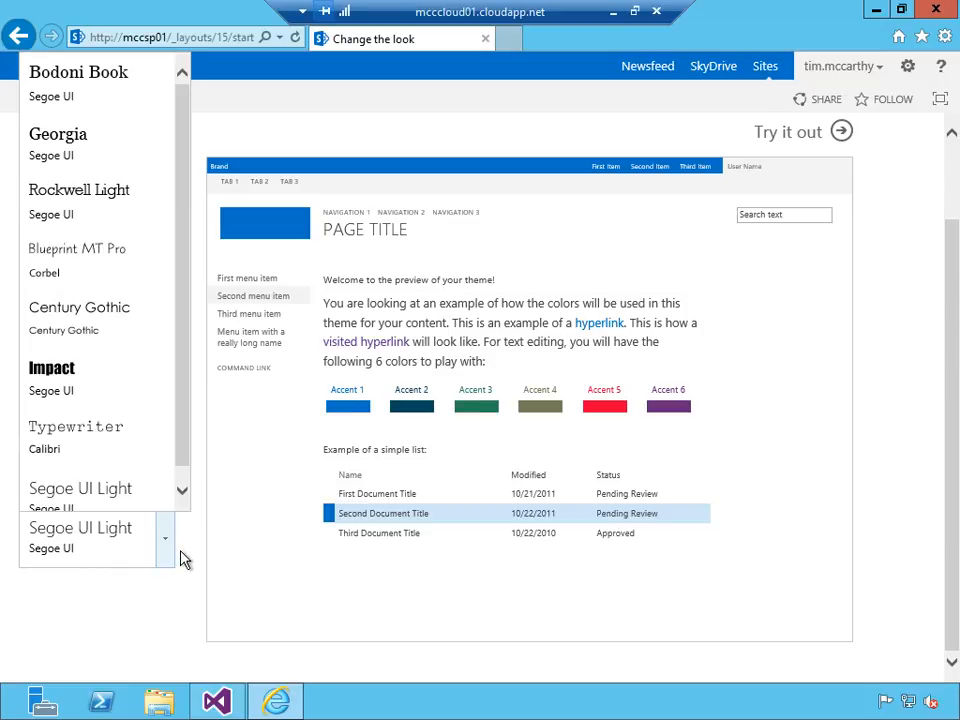
{"action": "scroll", "coordinate": [196, 375], "scroll_direction": "down", "scroll_amount": 1}
{"action": "scroll", "coordinate": [193, 279], "scroll_direction": "up", "scroll_amount": 1}
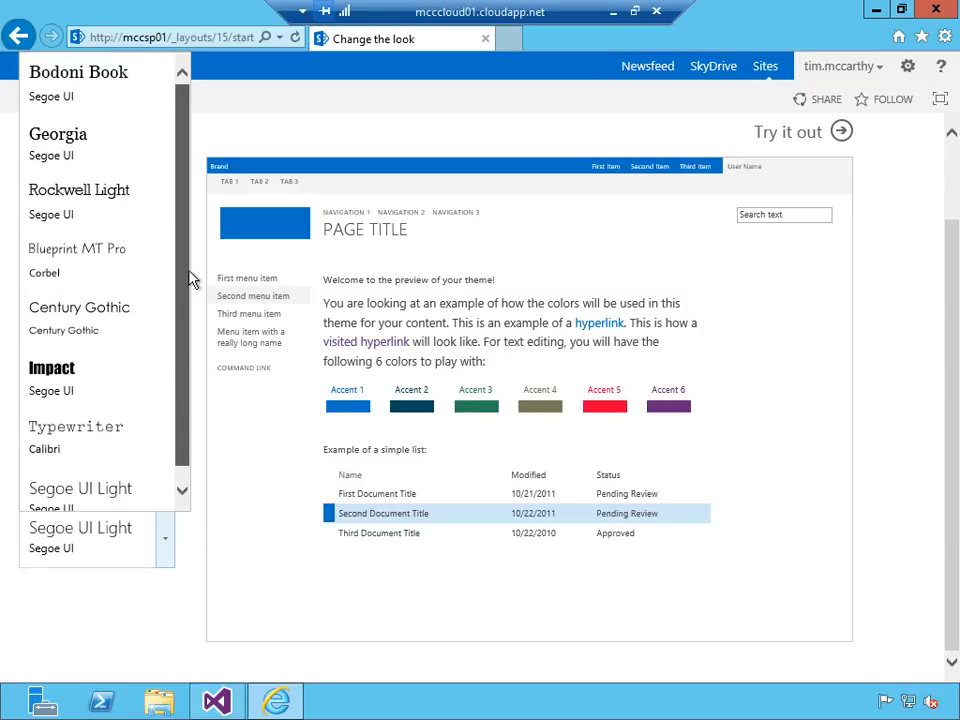
{"action": "left_click", "coordinate": [210, 343]}
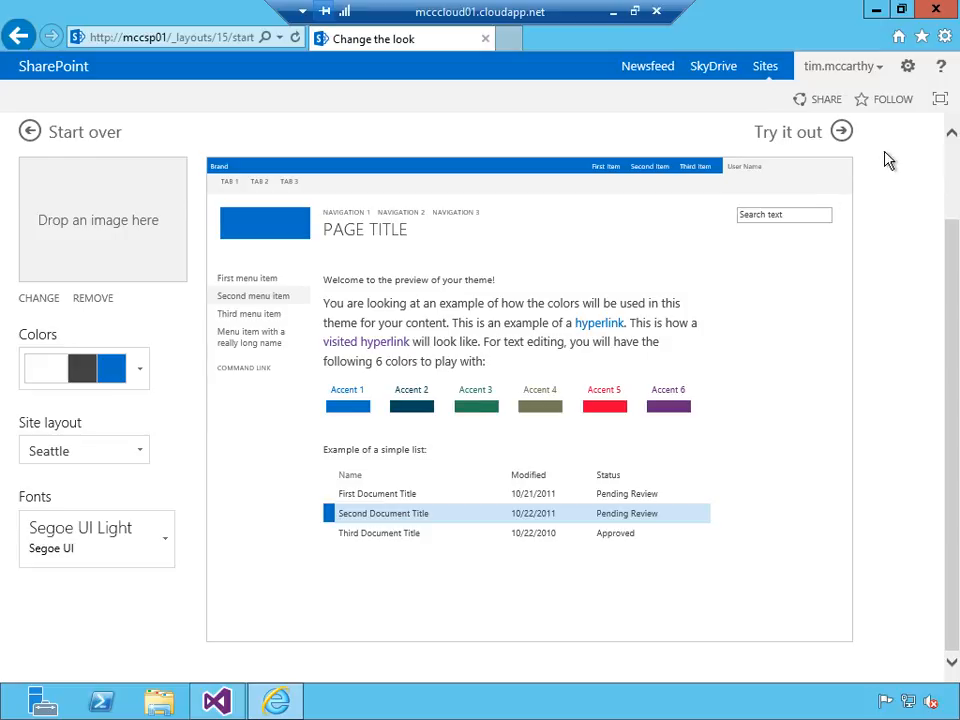
{"action": "left_click", "coordinate": [90, 150]}
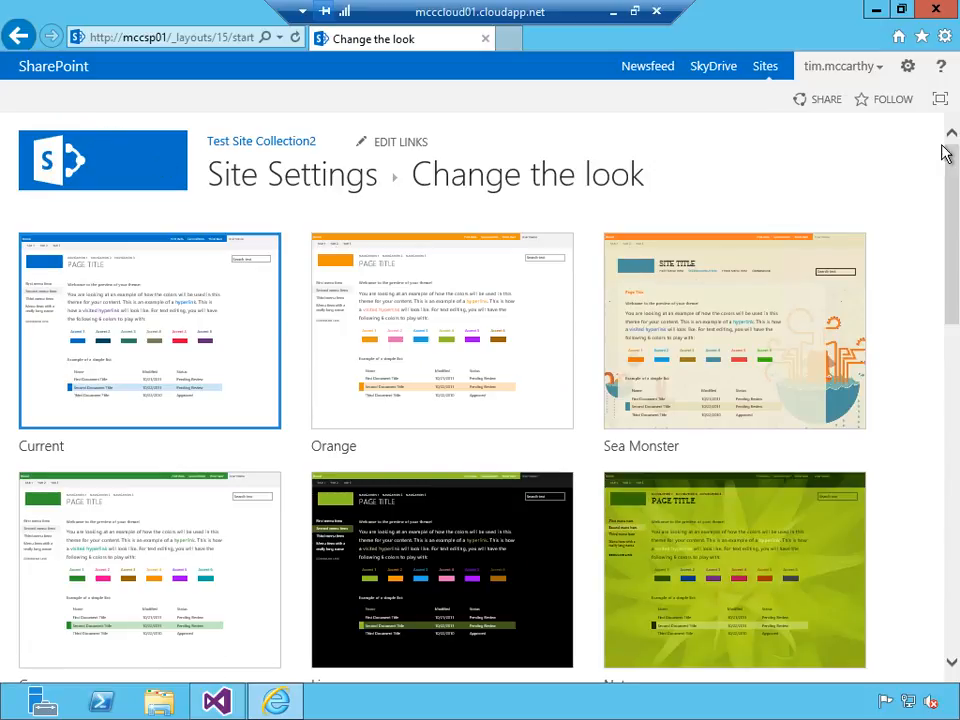
Step: Open the site contents and look through the lists, libraries, apps and subsites
{"action": "left_click", "coordinate": [907, 66]}
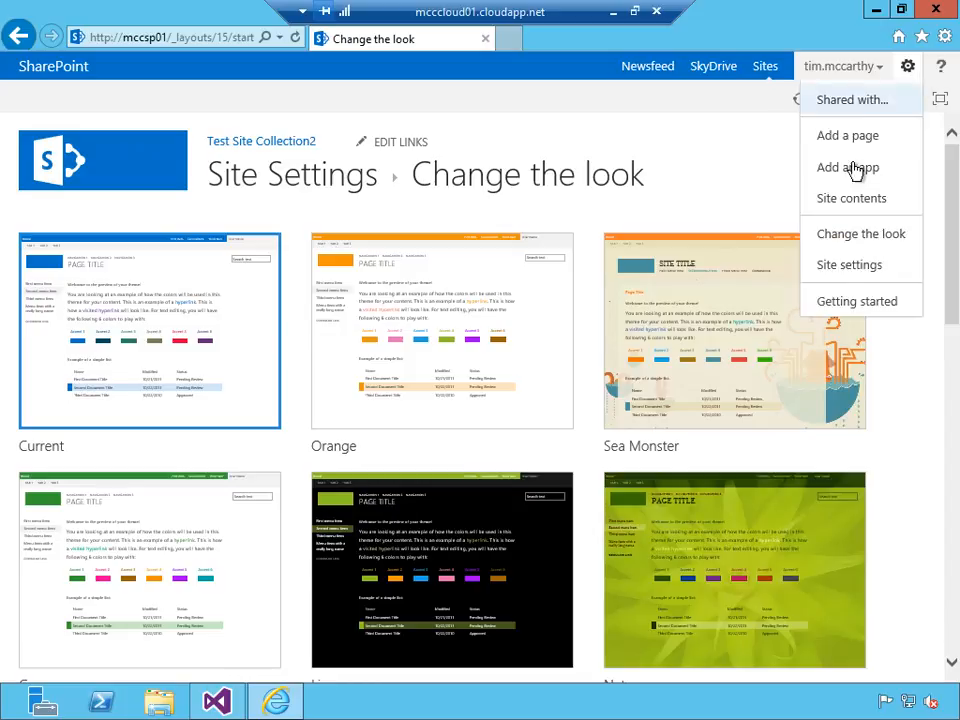
{"action": "left_click", "coordinate": [853, 218]}
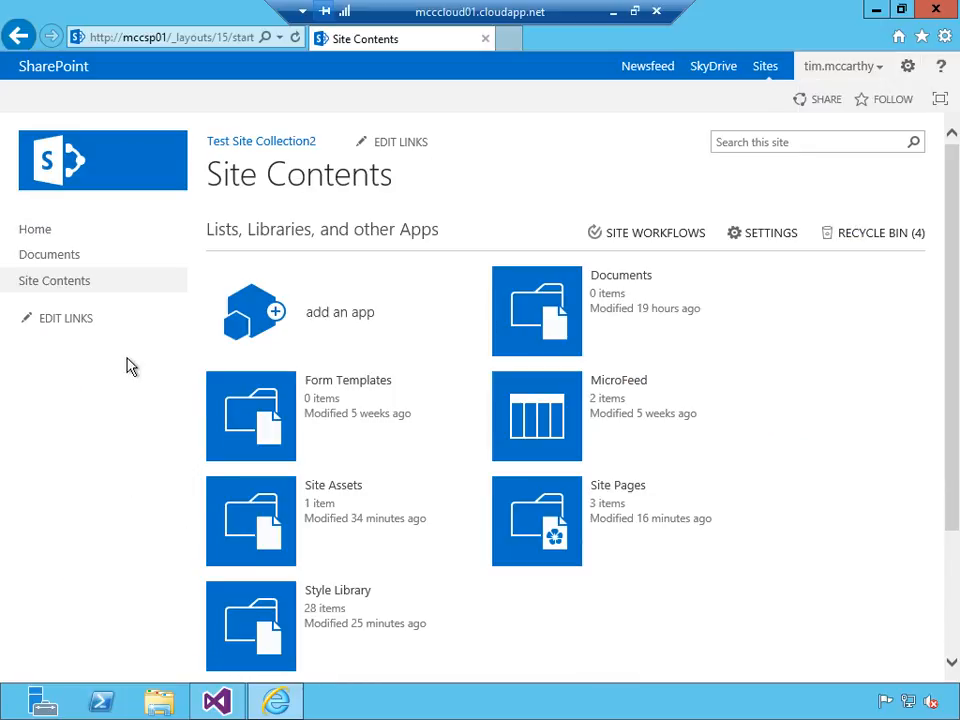
{"action": "scroll", "coordinate": [926, 371], "scroll_direction": "down", "scroll_amount": 2}
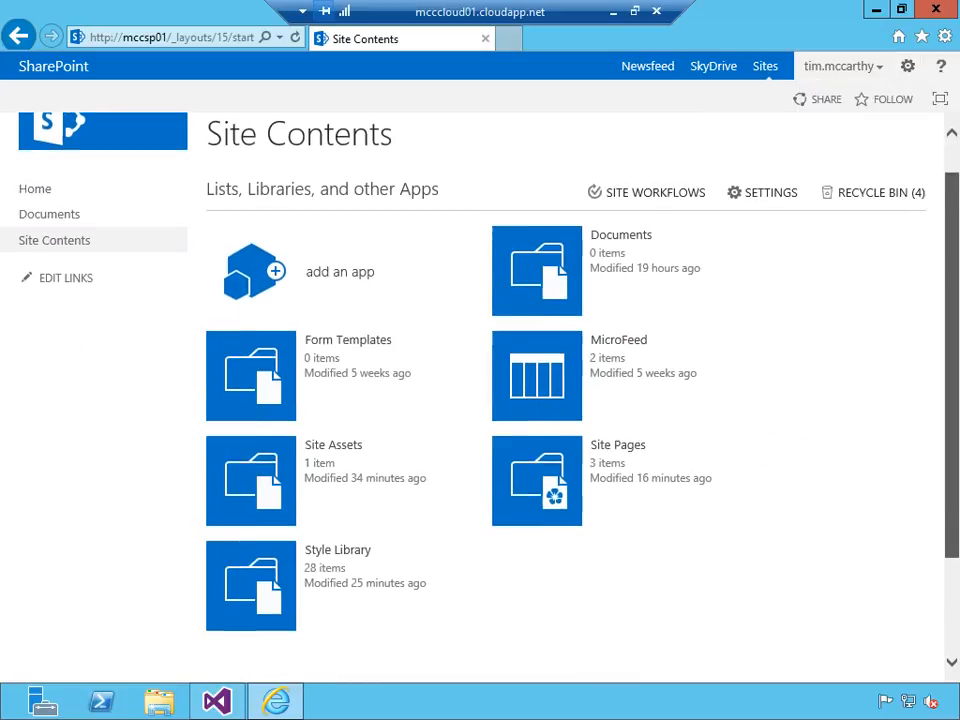
{"action": "scroll", "coordinate": [565, 390], "scroll_direction": "down", "scroll_amount": 1}
{"action": "scroll", "coordinate": [565, 390], "scroll_direction": "down", "scroll_amount": 1}
{"action": "scroll", "coordinate": [565, 390], "scroll_direction": "up", "scroll_amount": 1}
{"action": "scroll", "coordinate": [565, 390], "scroll_direction": "up", "scroll_amount": 1}
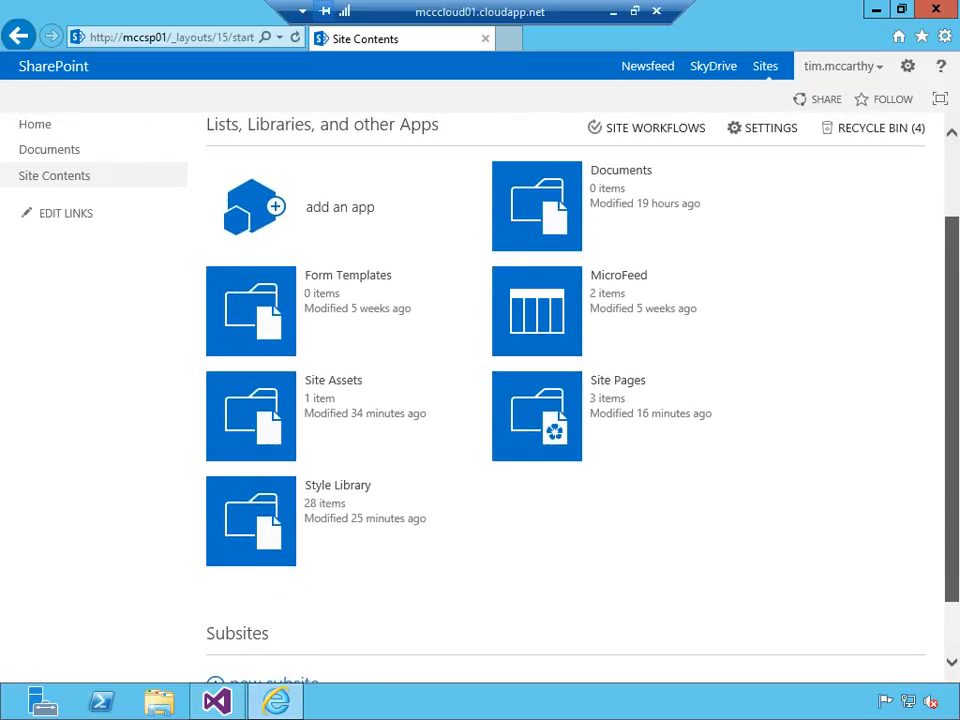
{"action": "scroll", "coordinate": [565, 390], "scroll_direction": "down", "scroll_amount": 2}
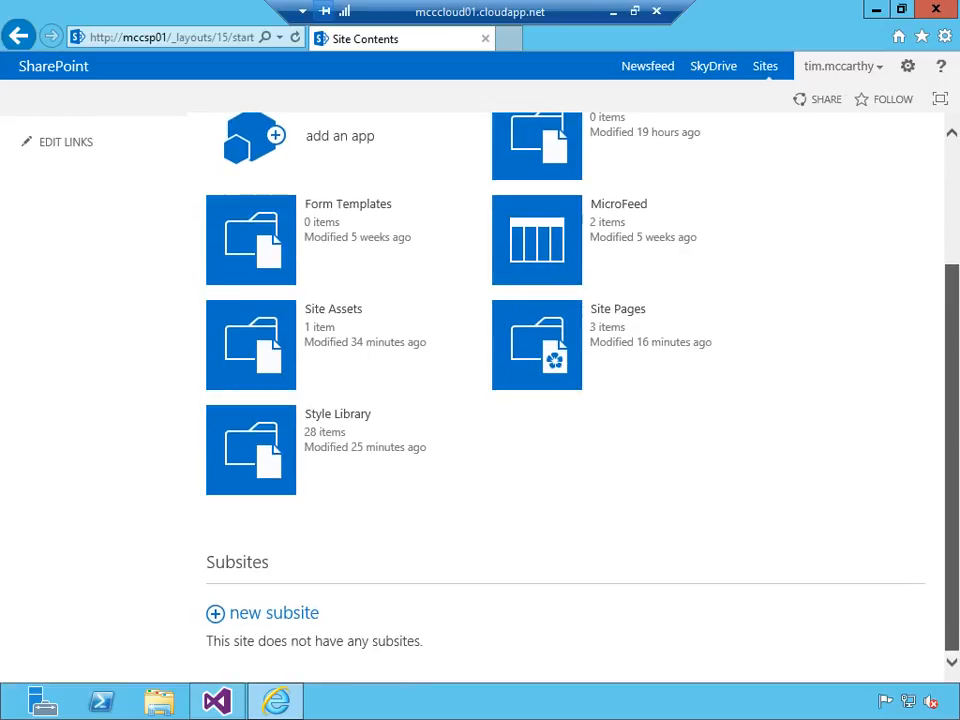
{"action": "scroll", "coordinate": [565, 390], "scroll_direction": "up", "scroll_amount": 2}
{"action": "scroll", "coordinate": [733, 315], "scroll_direction": "up", "scroll_amount": 1}
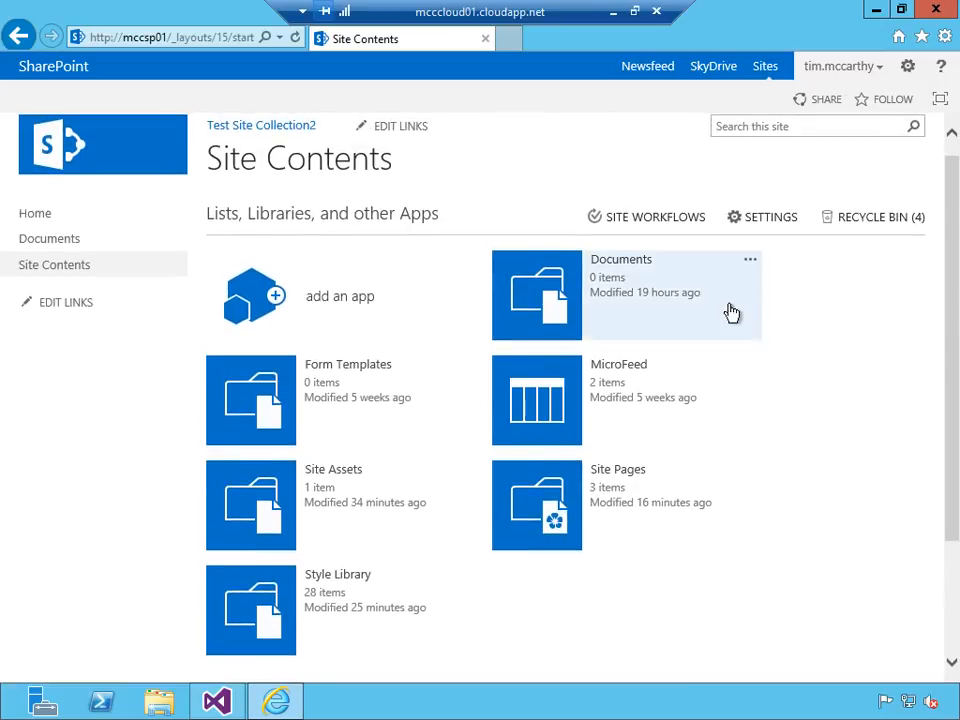
Step: Open the Composed Looks gallery from the site settings
{"action": "left_click", "coordinate": [908, 68]}
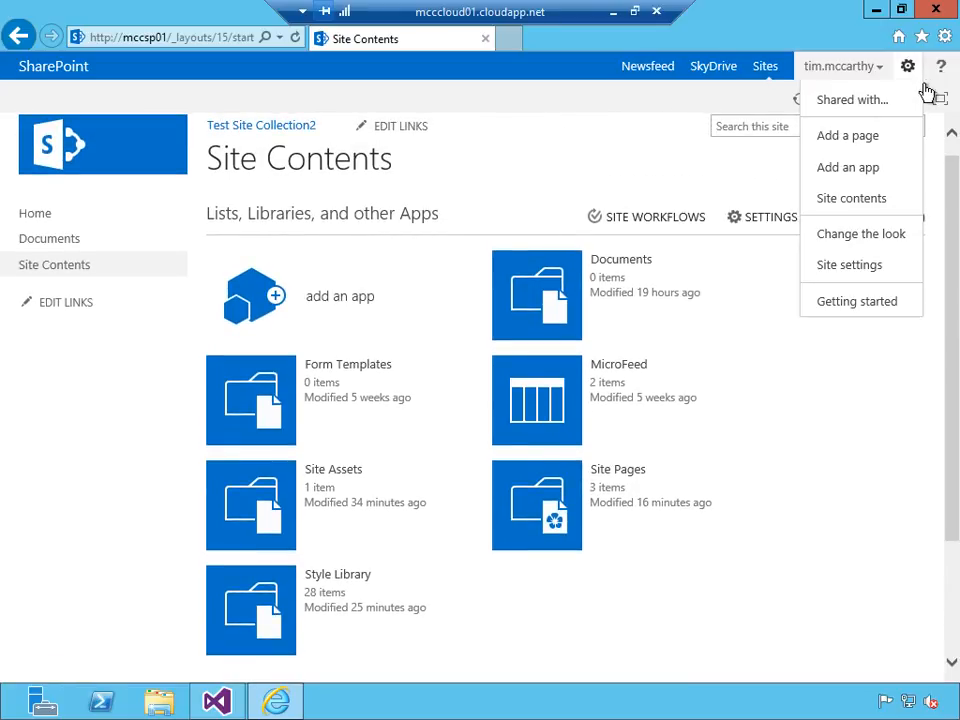
{"action": "left_click", "coordinate": [866, 268]}
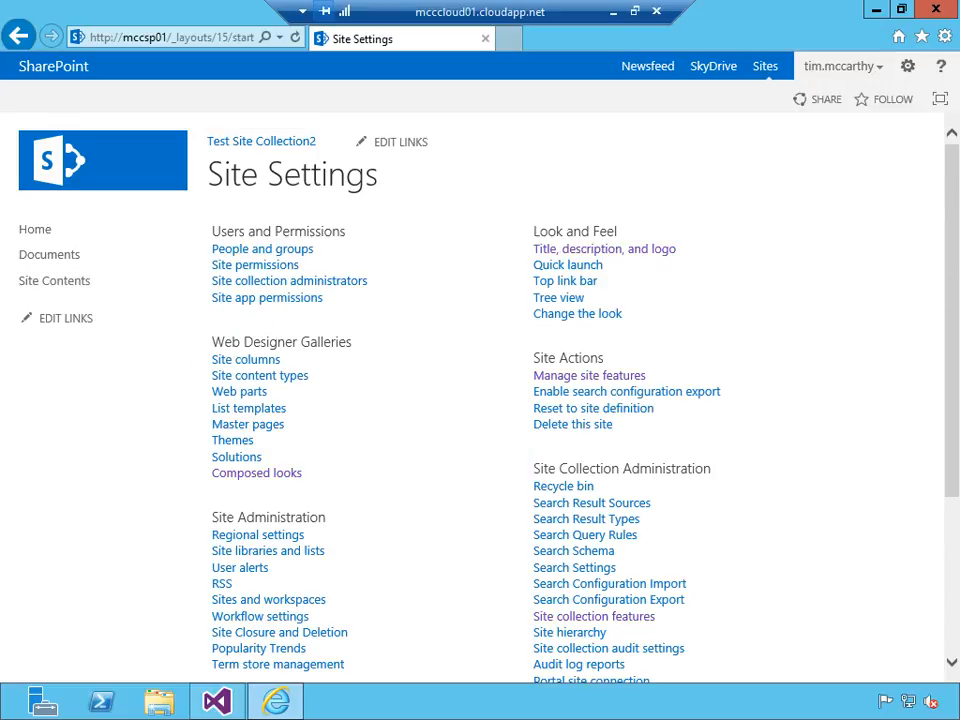
{"action": "scroll", "coordinate": [952, 308], "scroll_direction": "down", "scroll_amount": 1}
{"action": "scroll", "coordinate": [952, 308], "scroll_direction": "down", "scroll_amount": 1}
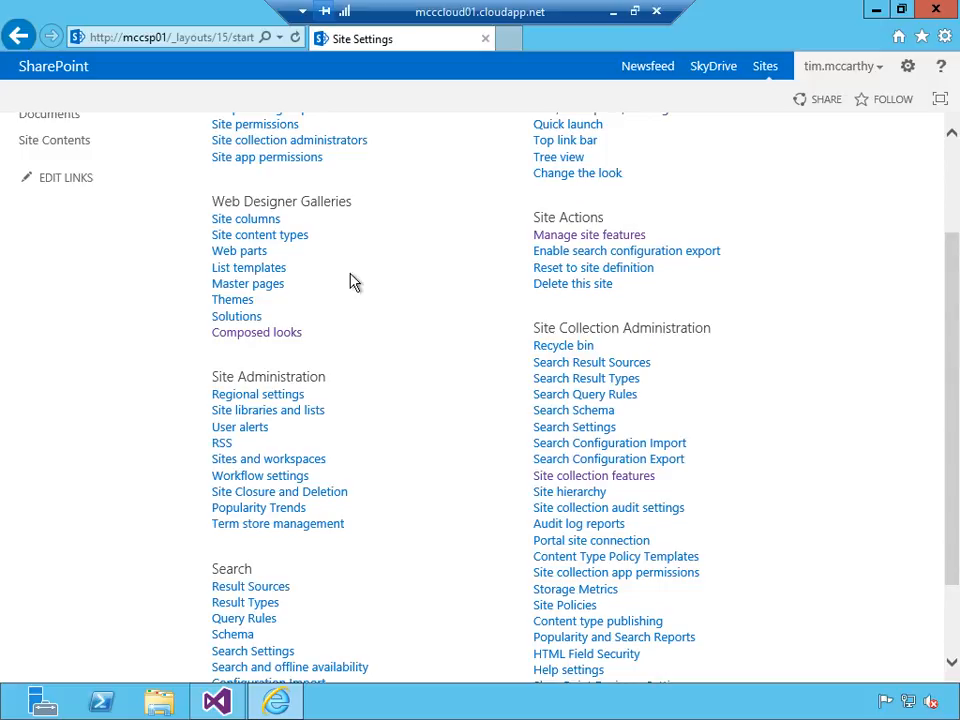
{"action": "left_click", "coordinate": [300, 350]}
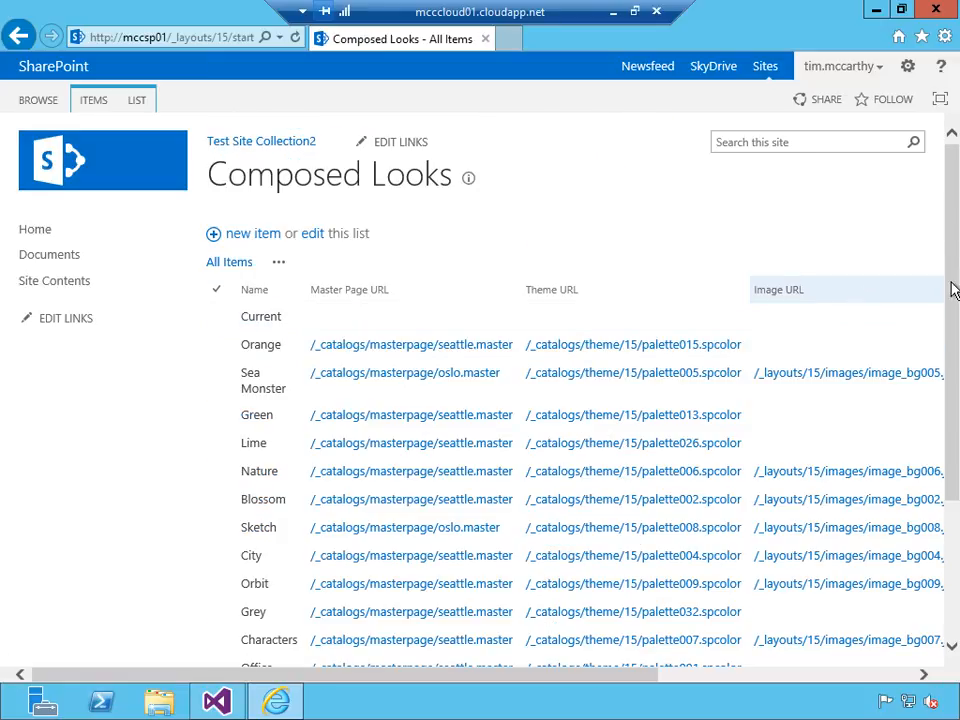
Step: Examine the composed looks list, including each look's master page, theme, image and font scheme URLs
{"action": "scroll", "coordinate": [952, 290], "scroll_direction": "down", "scroll_amount": 3}
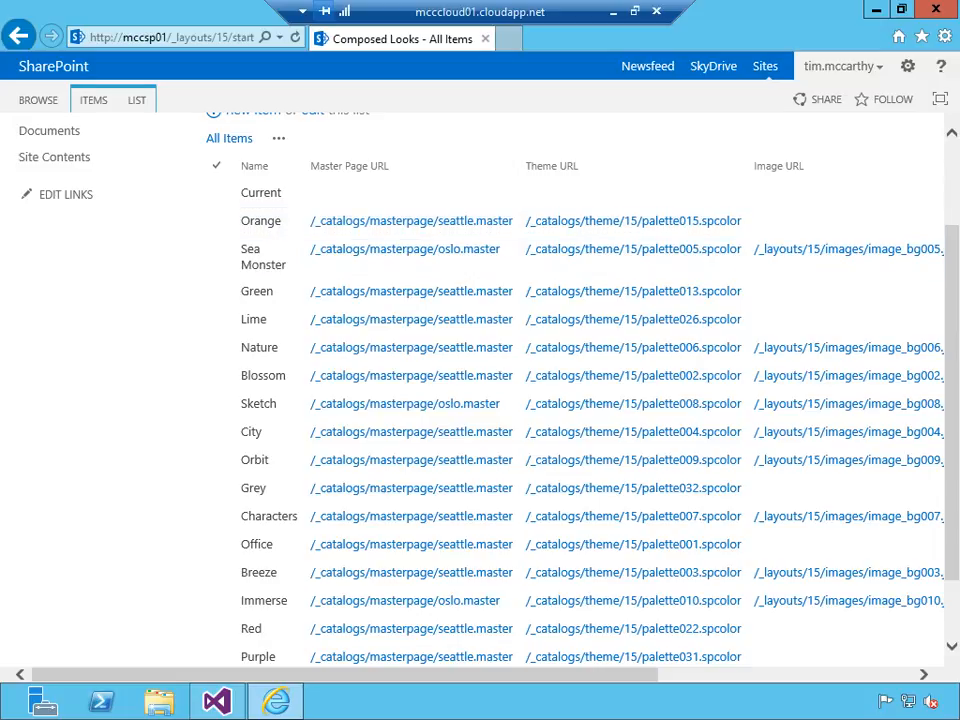
{"action": "scroll", "coordinate": [628, 243], "scroll_direction": "down", "scroll_amount": 2}
{"action": "scroll", "coordinate": [628, 243], "scroll_direction": "up", "scroll_amount": 3}
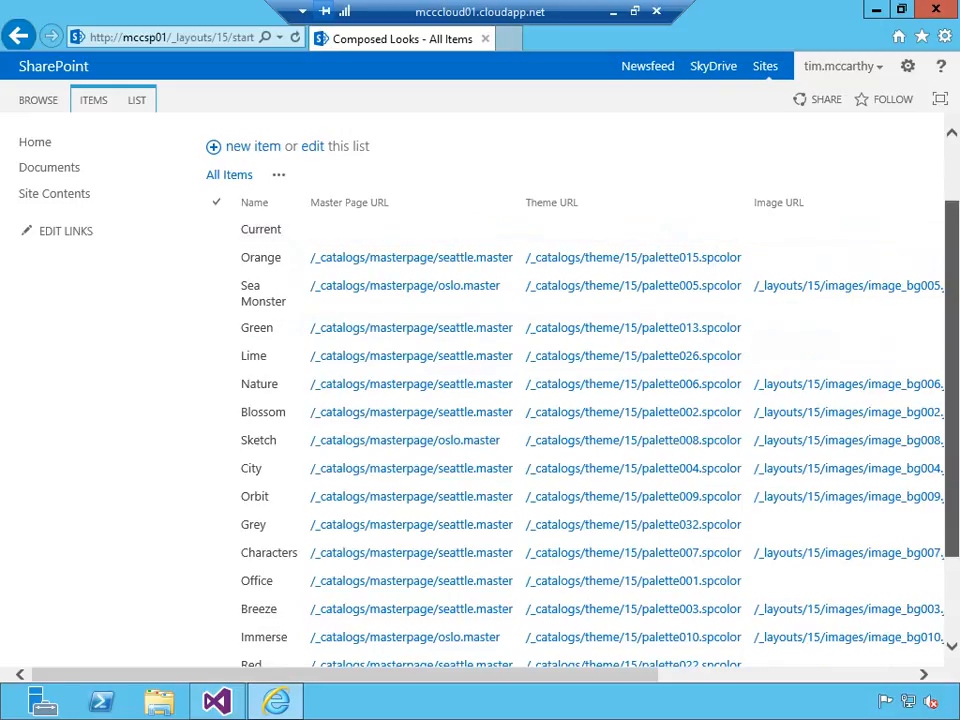
{"action": "scroll", "coordinate": [580, 390], "scroll_direction": "down", "scroll_amount": 3}
{"action": "scroll", "coordinate": [957, 370], "scroll_direction": "up", "scroll_amount": 3}
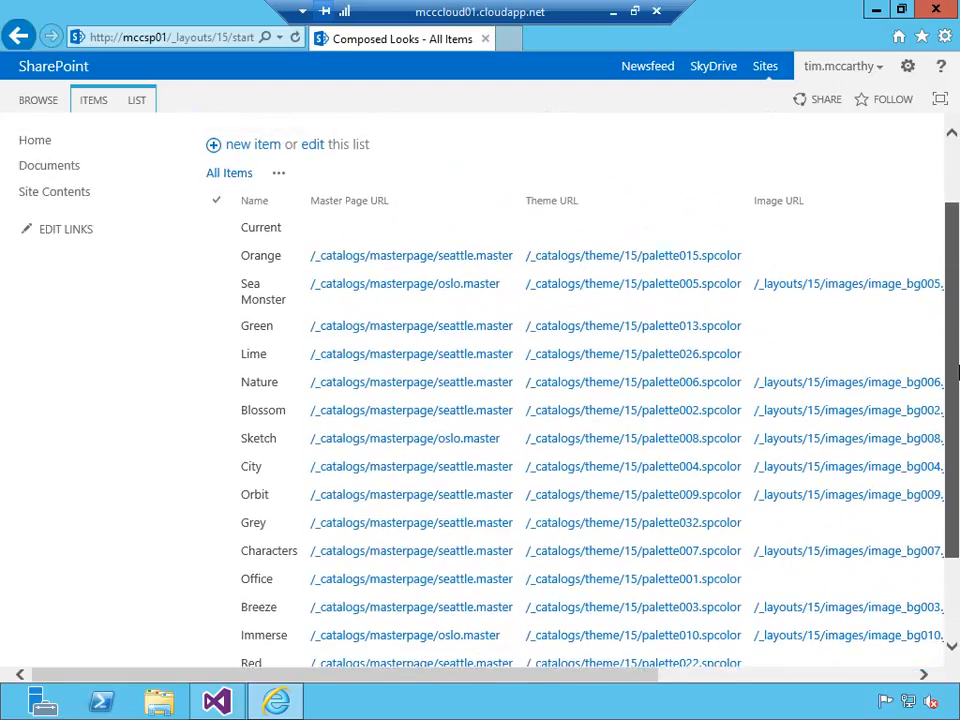
{"action": "scroll", "coordinate": [957, 372], "scroll_direction": "down", "scroll_amount": 3}
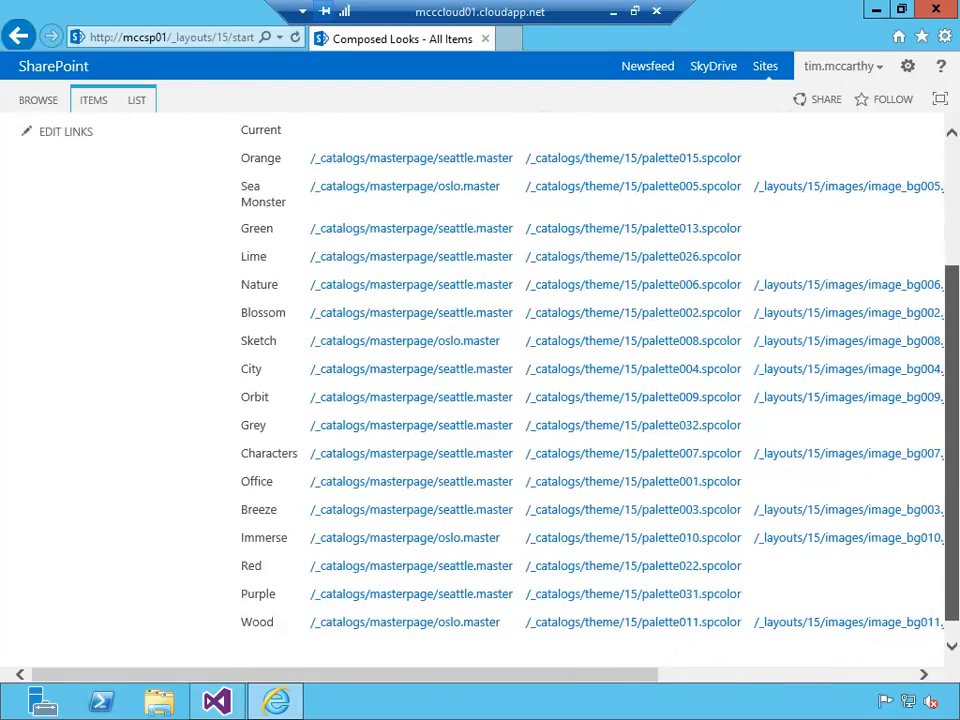
{"action": "scroll", "coordinate": [940, 368], "scroll_direction": "up", "scroll_amount": 4}
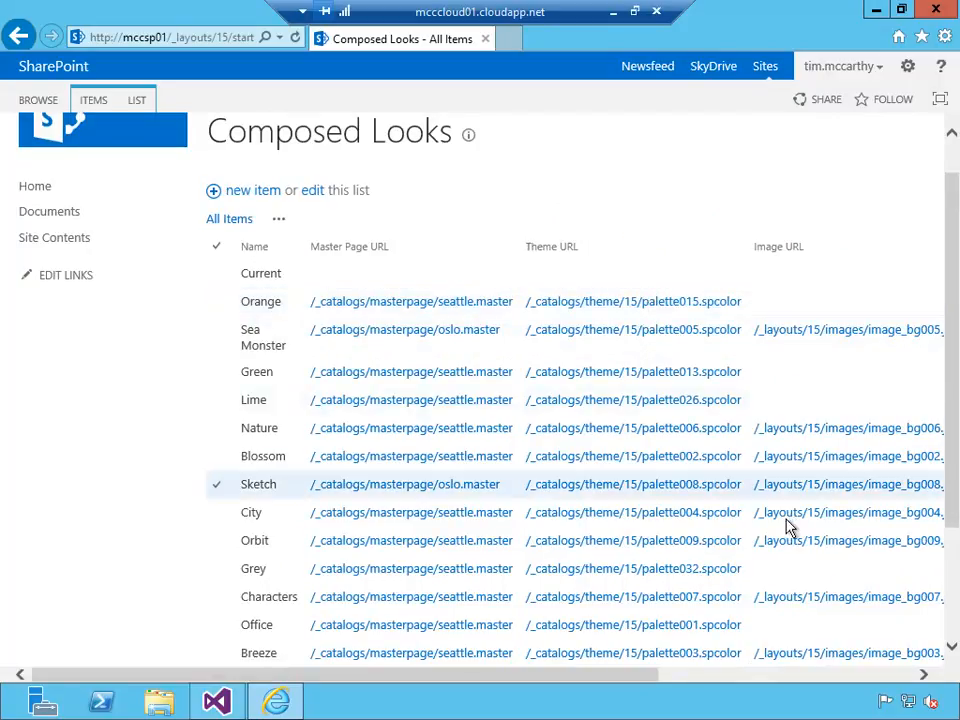
{"action": "left_click_drag", "start_coordinate": [630, 679], "coordinate": [825, 686]}
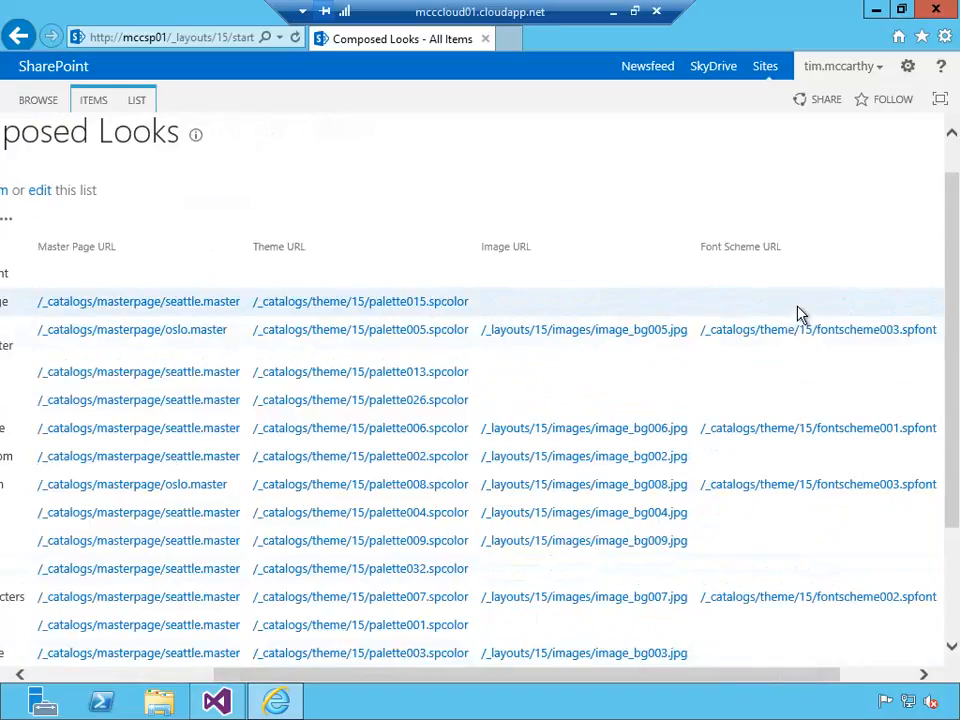
{"action": "left_click_drag", "start_coordinate": [456, 692], "coordinate": [234, 692]}
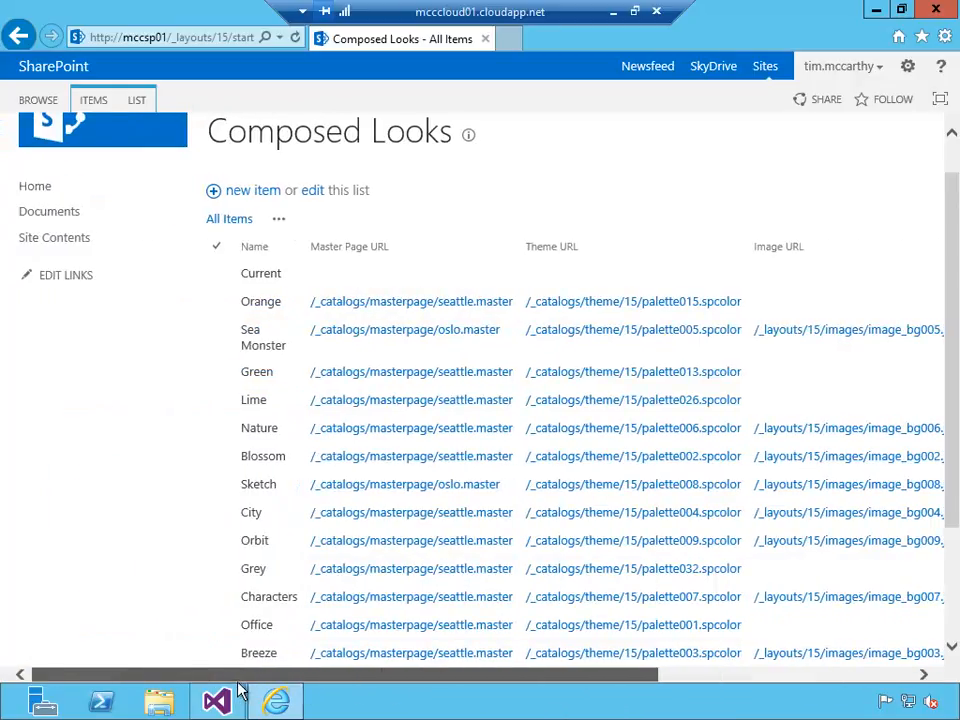
Step: Return to the site settings and open the 15 folder in the Theme Gallery
{"action": "left_click", "coordinate": [27, 37]}
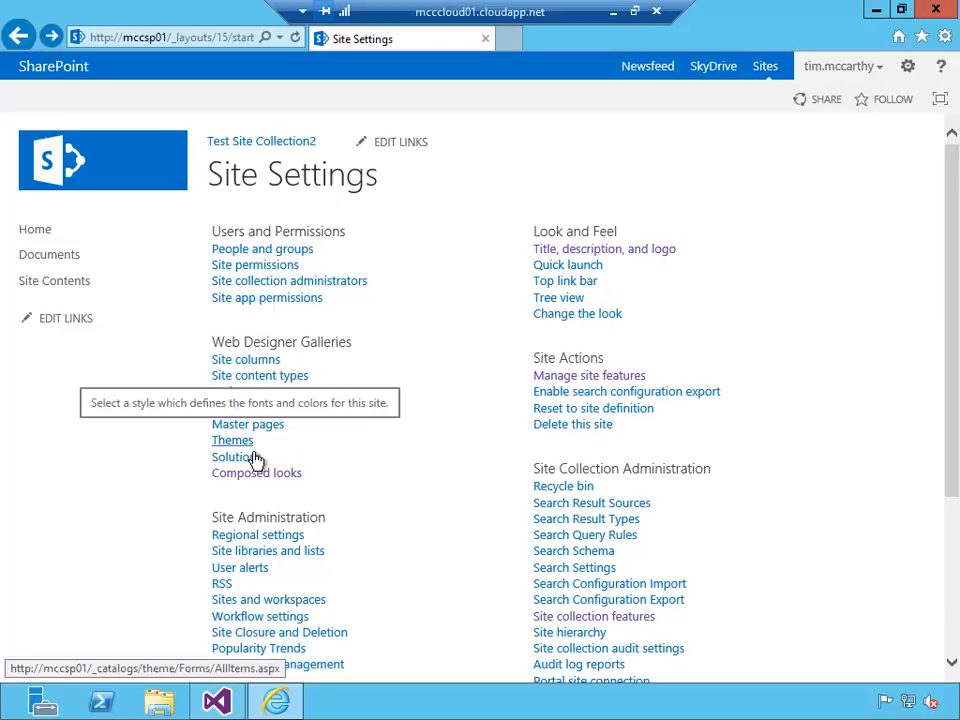
{"action": "left_click", "coordinate": [254, 450]}
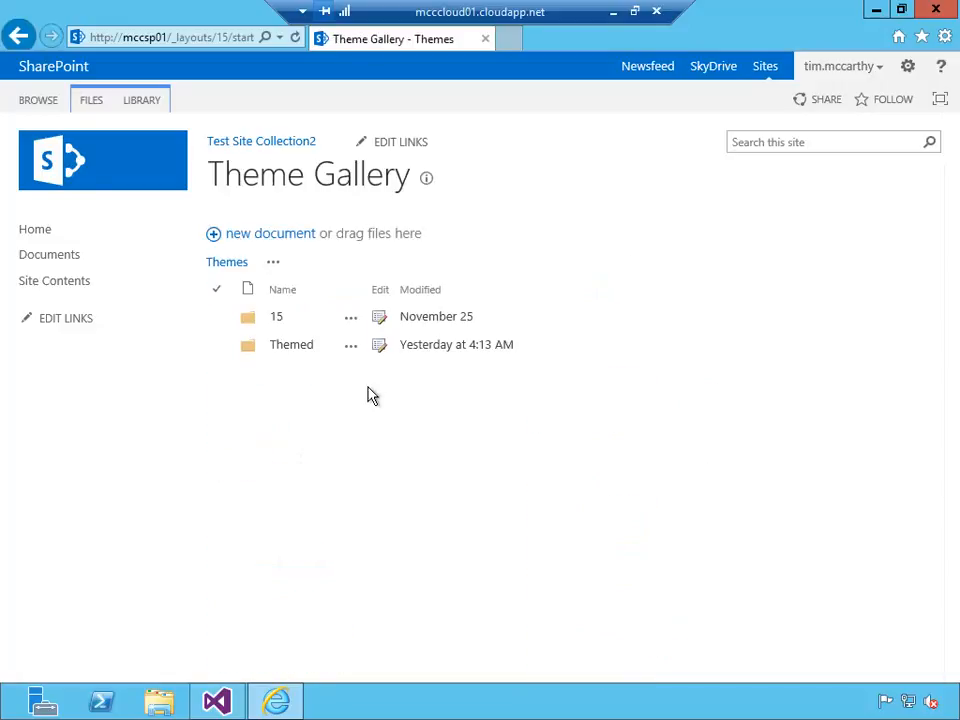
{"action": "left_click", "coordinate": [264, 331]}
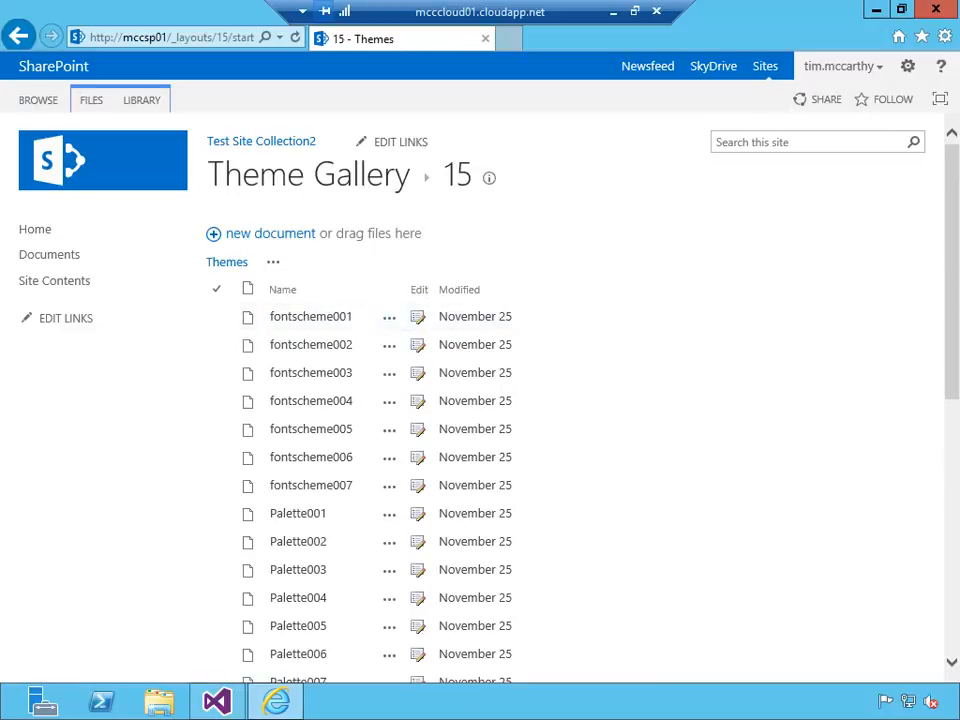
Step: Look through the font scheme and palette files in the Theme Gallery's 15 folder
{"action": "scroll", "coordinate": [480, 400], "scroll_direction": "down", "scroll_amount": 2}
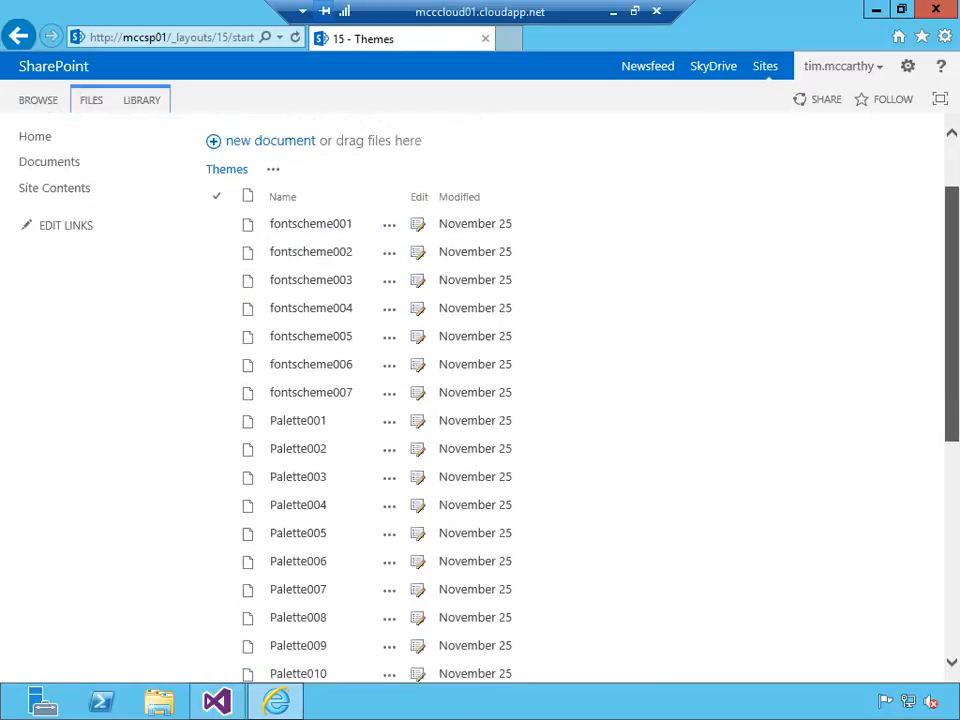
{"action": "scroll", "coordinate": [955, 203], "scroll_direction": "up", "scroll_amount": 2}
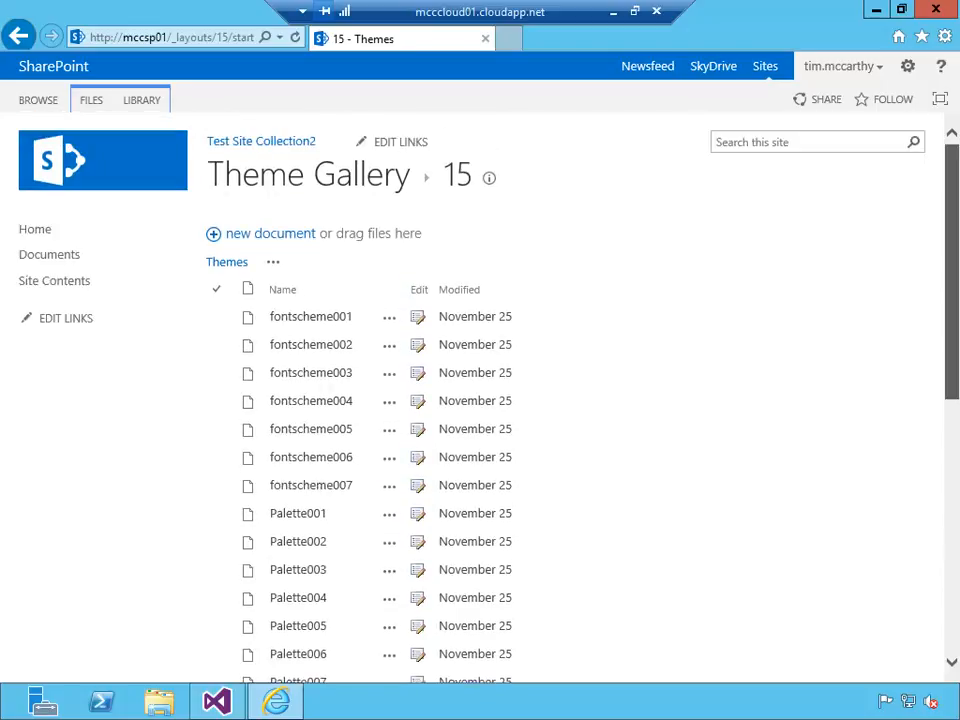
{"action": "scroll", "coordinate": [952, 270], "scroll_direction": "down", "scroll_amount": 3}
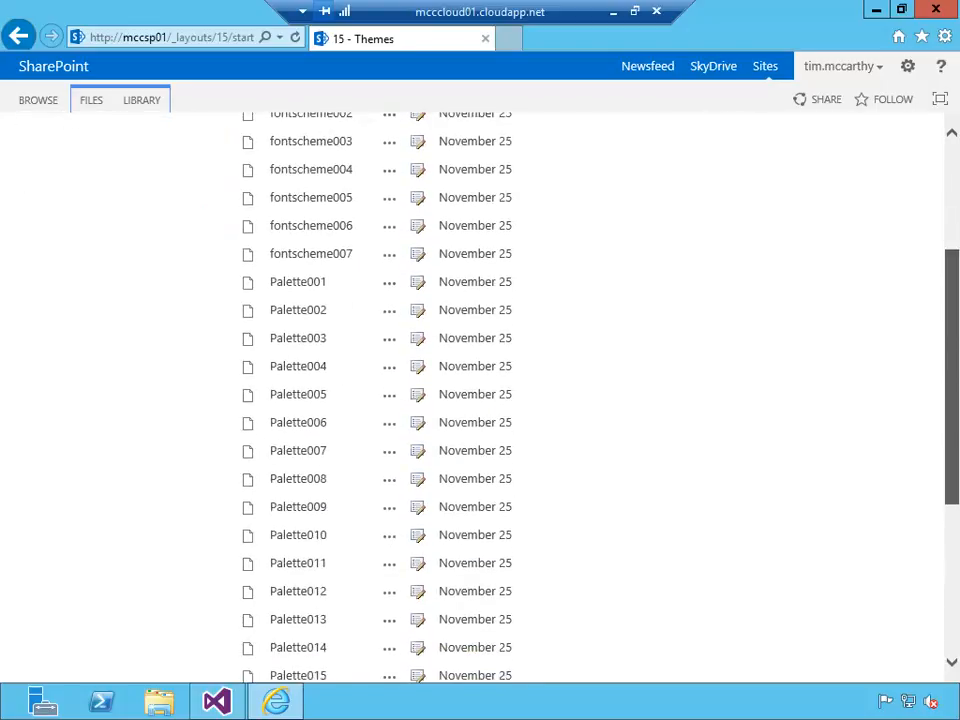
{"action": "left_click_drag", "start_coordinate": [949, 302], "coordinate": [947, 185]}
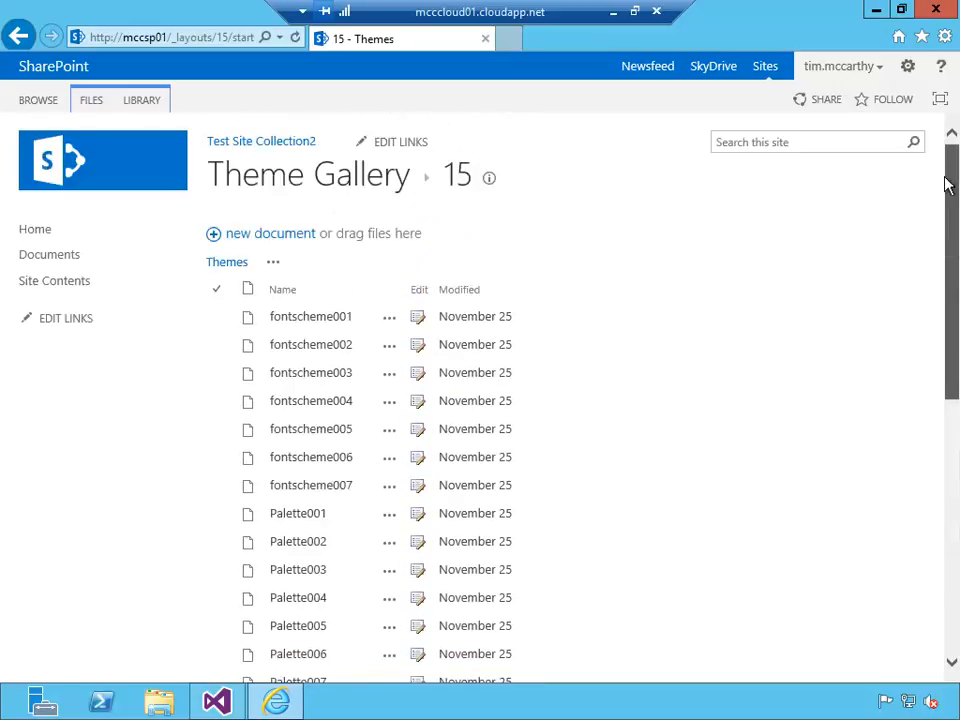
{"action": "left_click", "coordinate": [398, 324]}
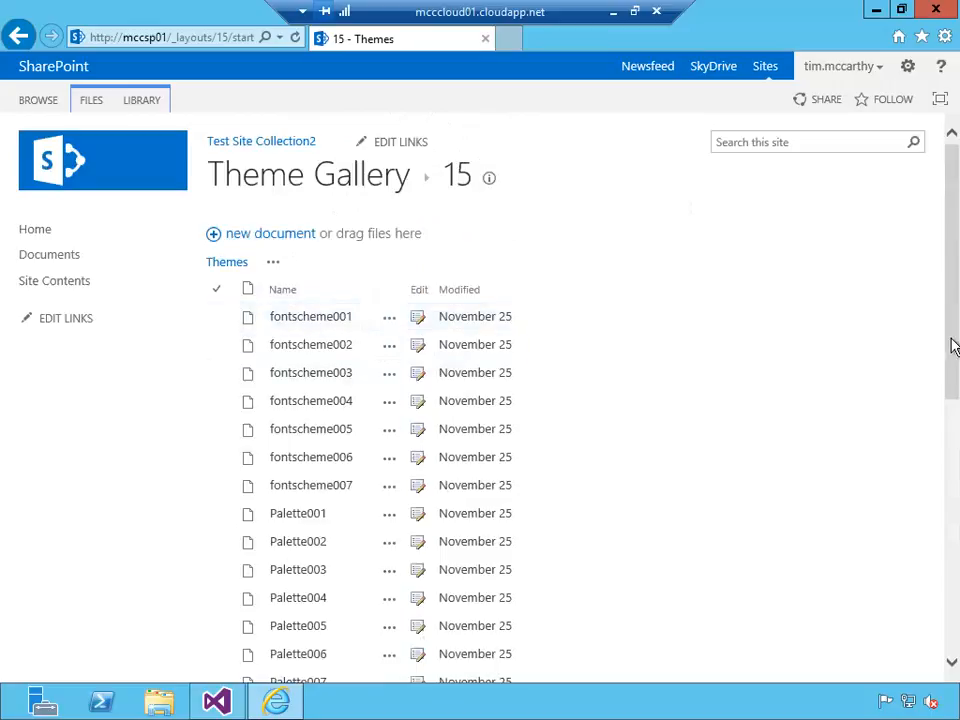
Step: Download Palette001.spcolor from the Theme Gallery's 15 folder and save it to the Desktop
{"action": "scroll", "coordinate": [480, 400], "scroll_direction": "down", "scroll_amount": 3}
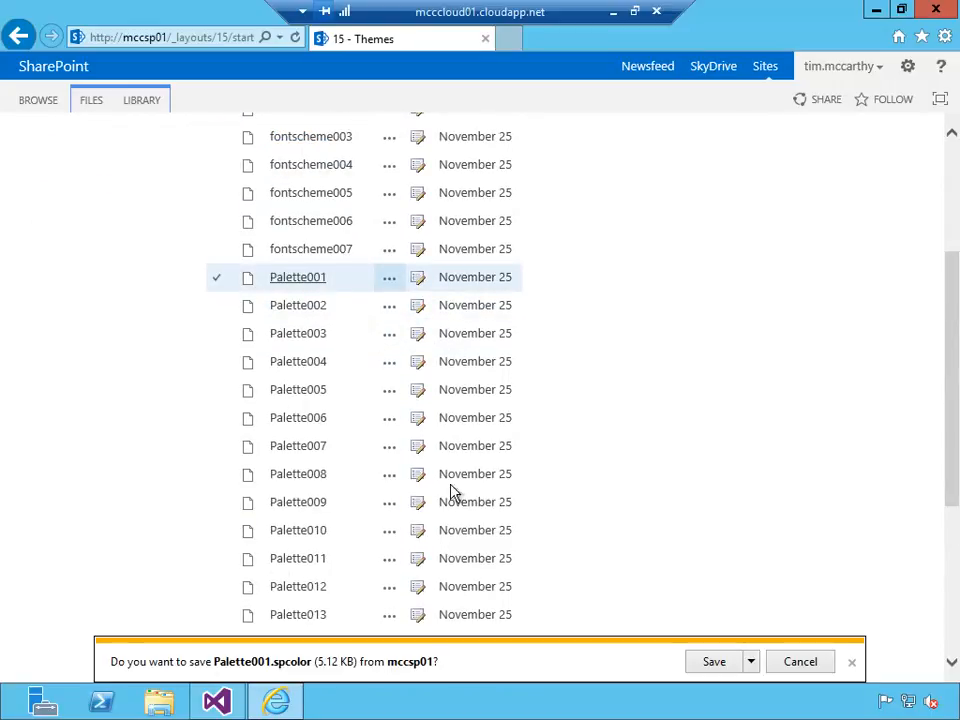
{"action": "left_click", "coordinate": [750, 664]}
{"action": "left_click", "coordinate": [810, 639]}
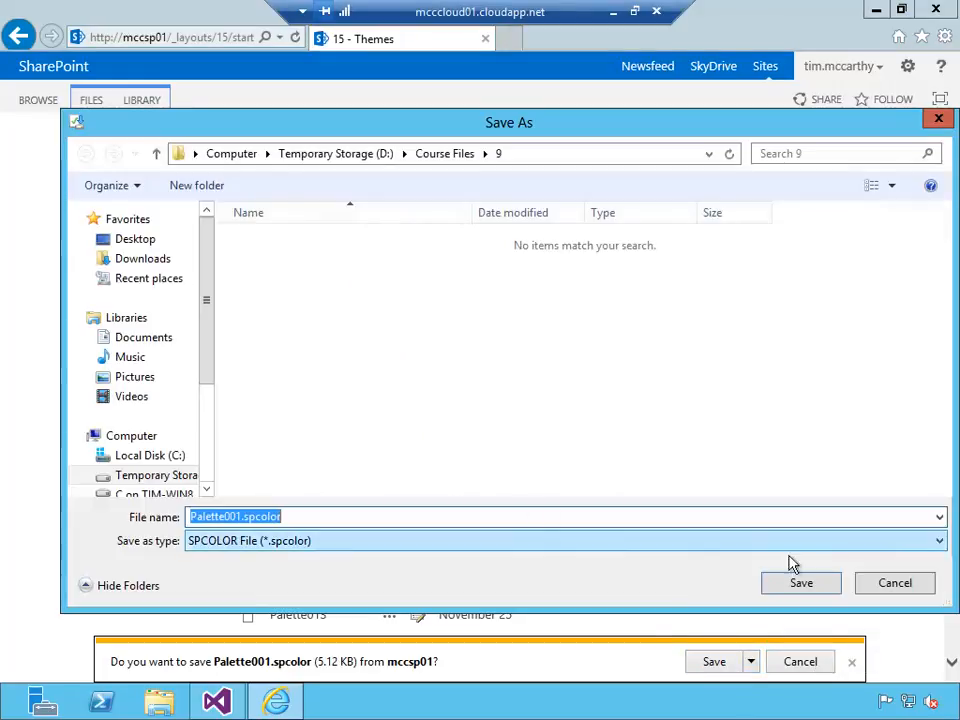
{"action": "left_click", "coordinate": [137, 239]}
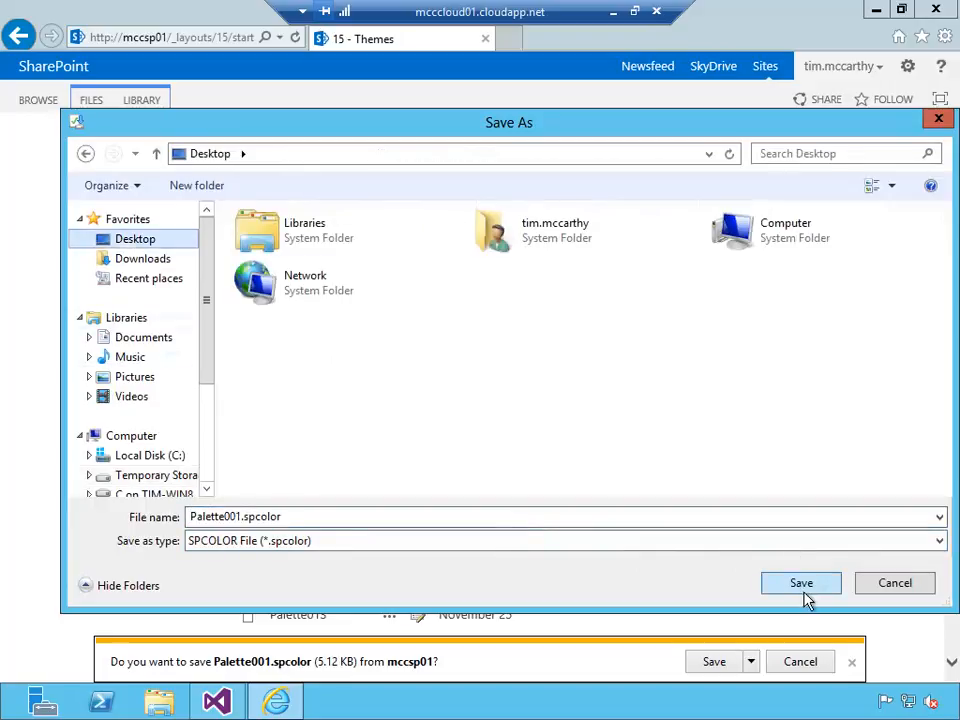
{"action": "left_click", "coordinate": [801, 586]}
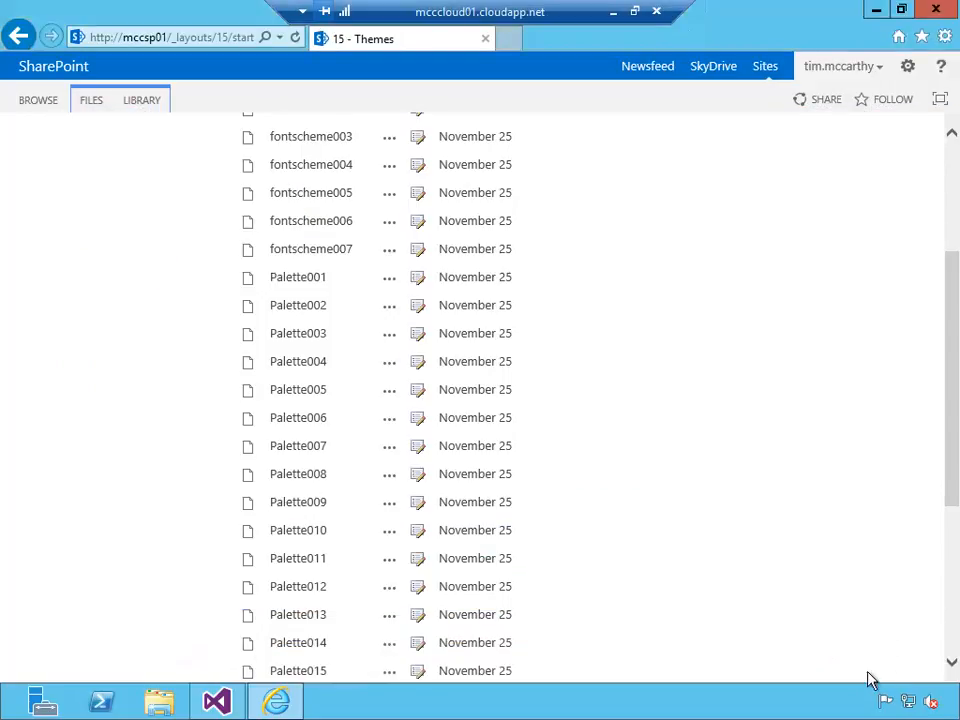
Step: Download fontscheme001.spfont from the 15 folder to the Desktop and dismiss the download notice
{"action": "scroll", "coordinate": [503, 297], "scroll_direction": "up", "scroll_amount": 5}
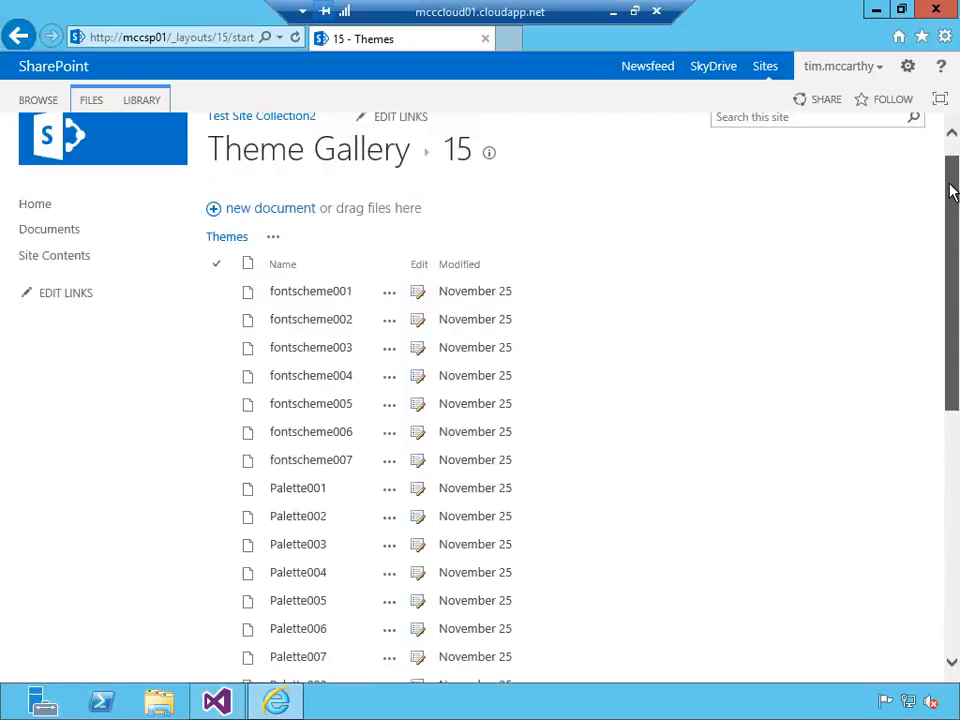
{"action": "left_click", "coordinate": [335, 302]}
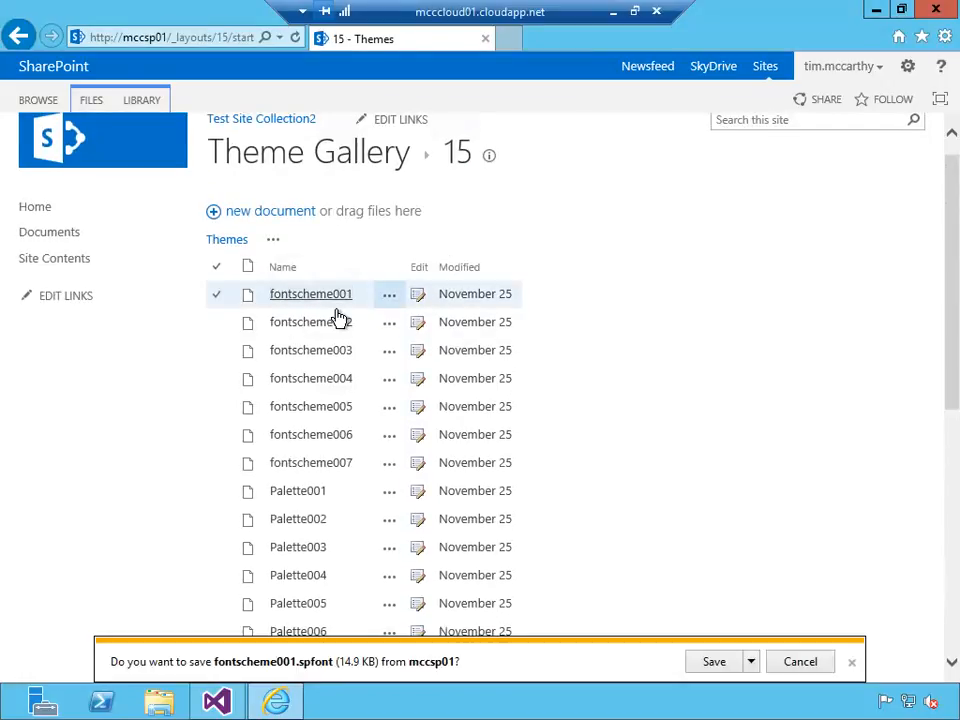
{"action": "left_click", "coordinate": [751, 661]}
{"action": "left_click", "coordinate": [813, 640]}
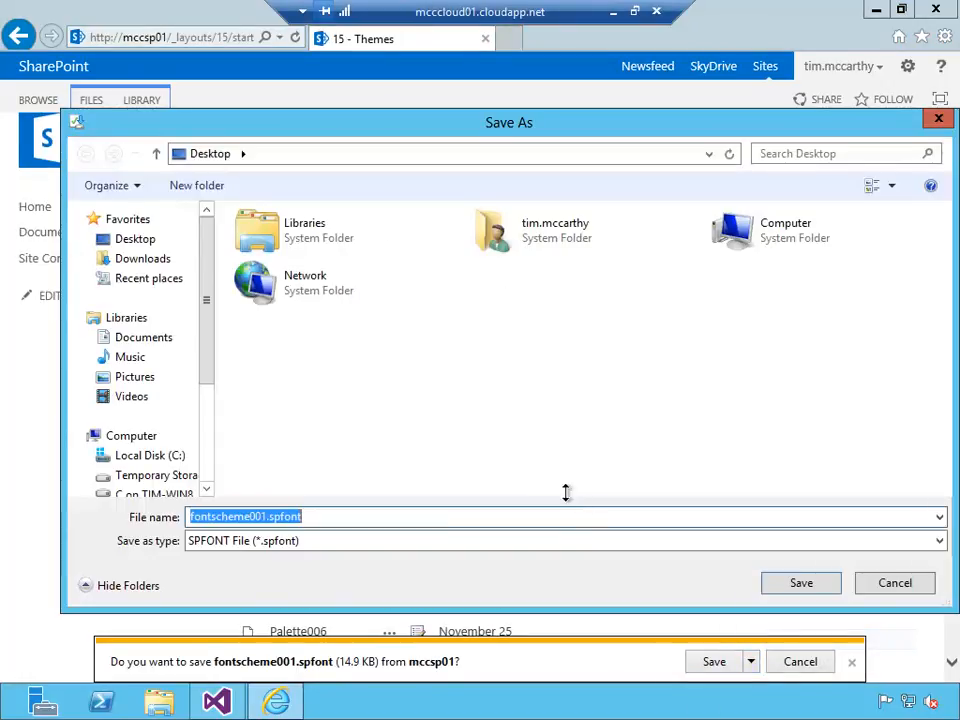
{"action": "left_click", "coordinate": [802, 583]}
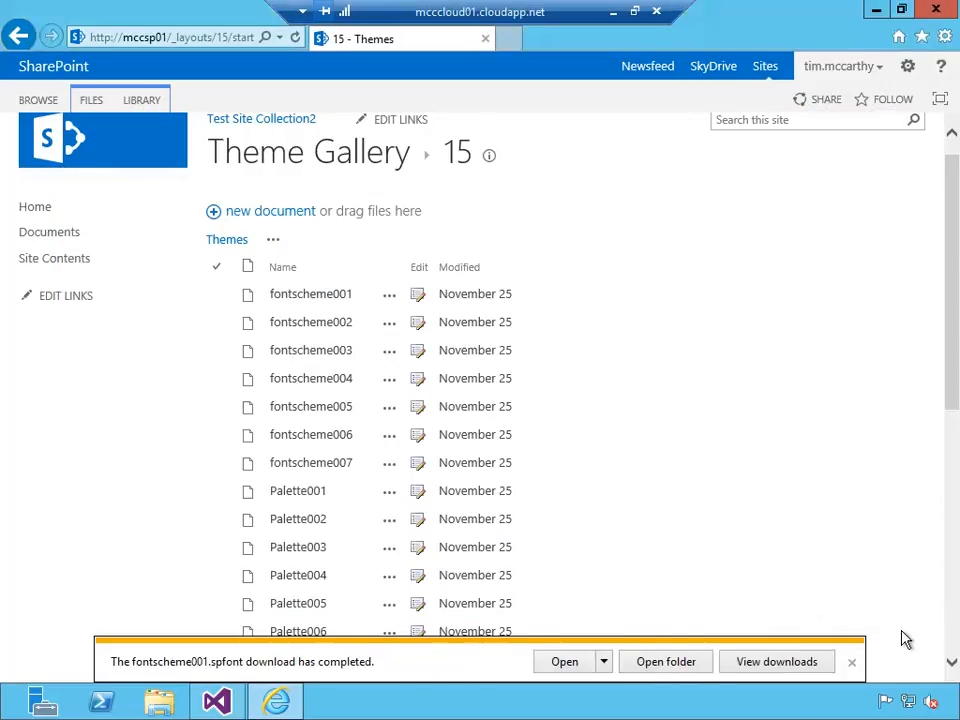
{"action": "left_click", "coordinate": [851, 663]}
Step: Switch to the desktop and open Palette001.spcolor with Notepad in a maximized window
{"action": "left_click", "coordinate": [958, 718]}
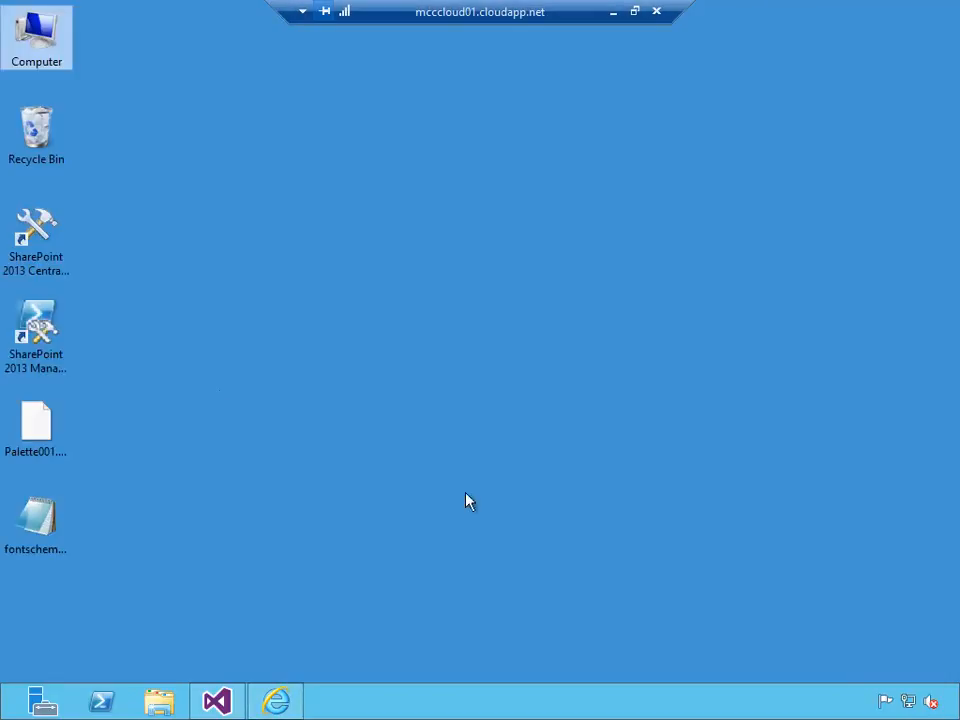
{"action": "left_click", "coordinate": [56, 445]}
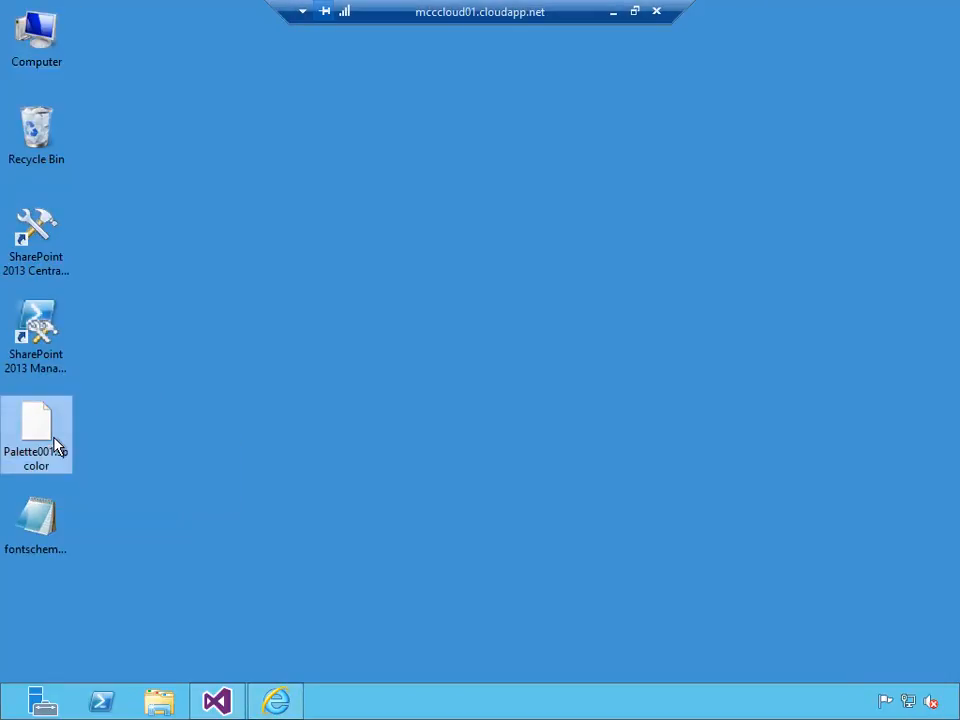
{"action": "right_click", "coordinate": [56, 445]}
{"action": "left_click", "coordinate": [100, 437]}
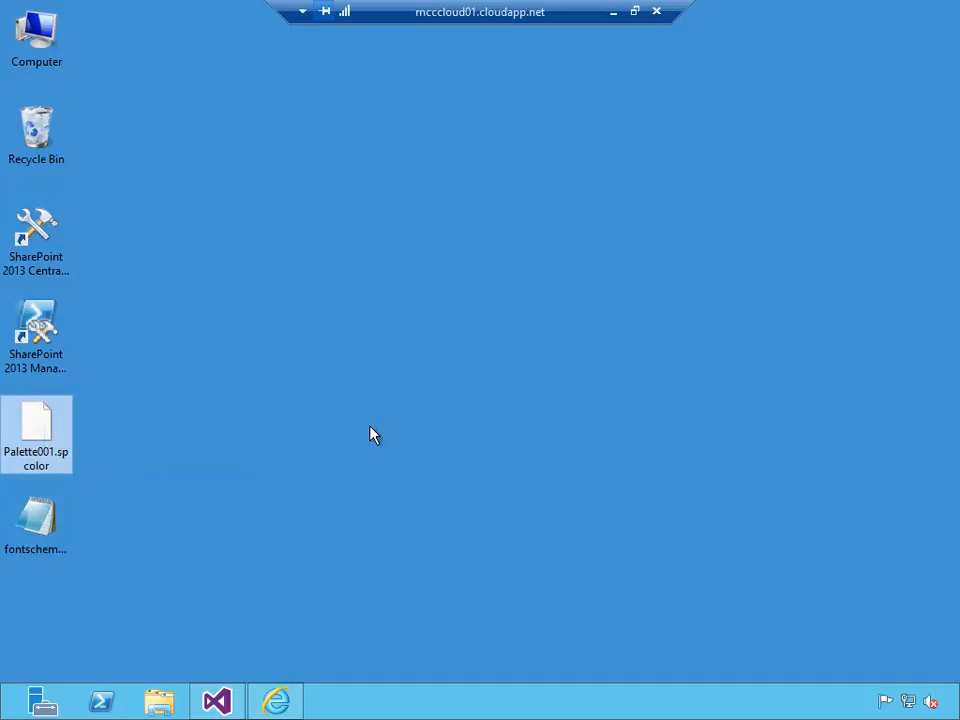
{"action": "left_click", "coordinate": [366, 342]}
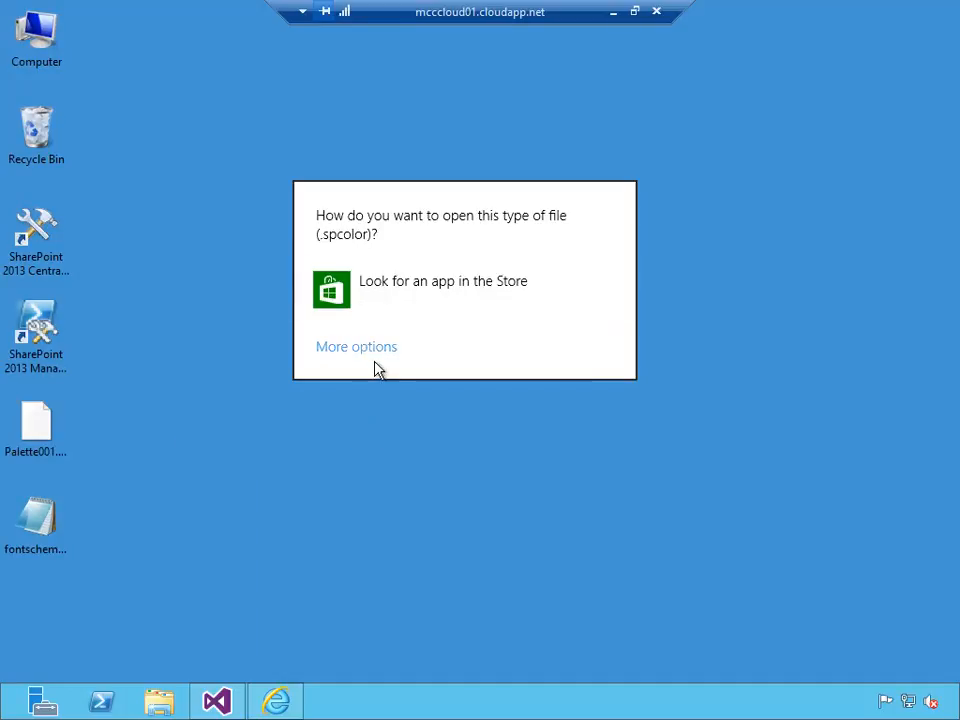
{"action": "left_click", "coordinate": [405, 496]}
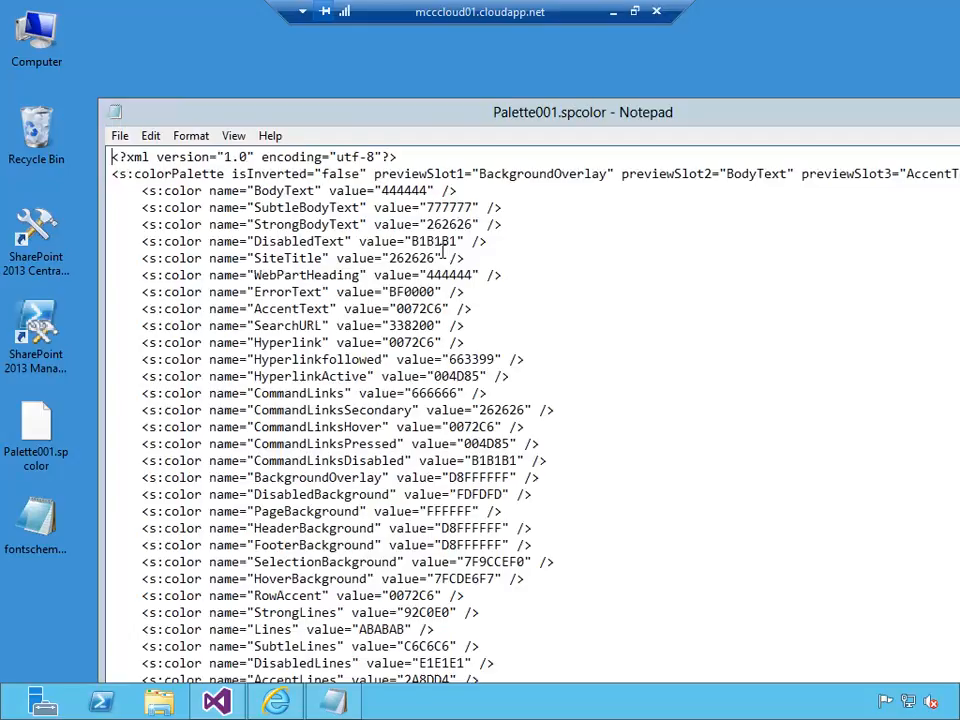
{"action": "double_click", "coordinate": [484, 118]}
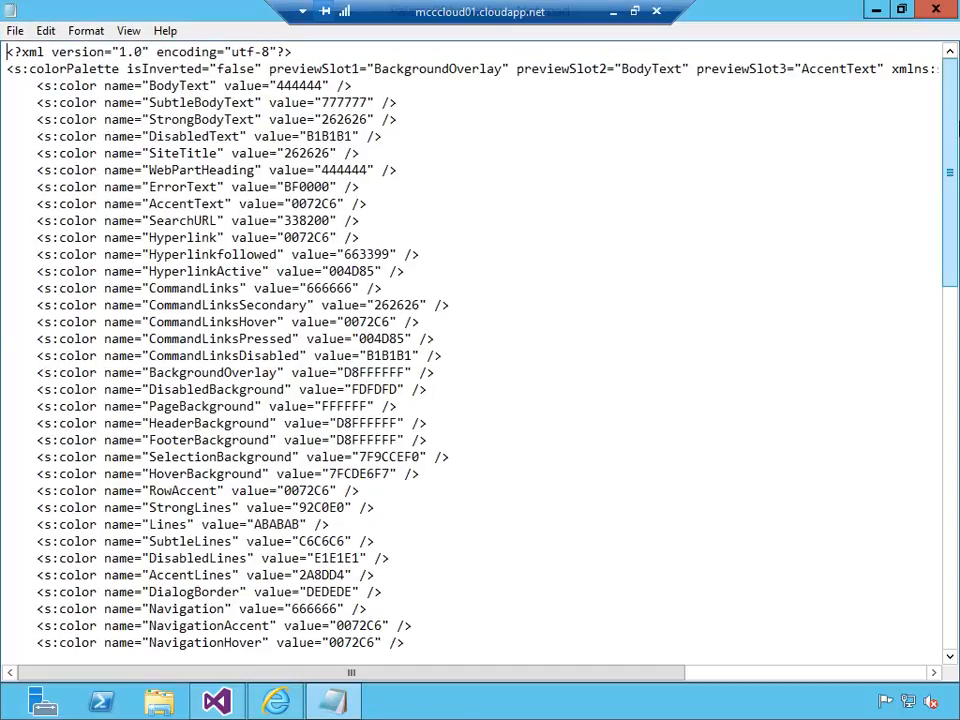
Step: Examine the palette's color names and hex values, including HyperlinkActive, AccentText and BodyText, and close the file
{"action": "left_click_drag", "start_coordinate": [955, 130], "coordinate": [955, 392]}
{"action": "left_click_drag", "start_coordinate": [949, 455], "coordinate": [914, 108]}
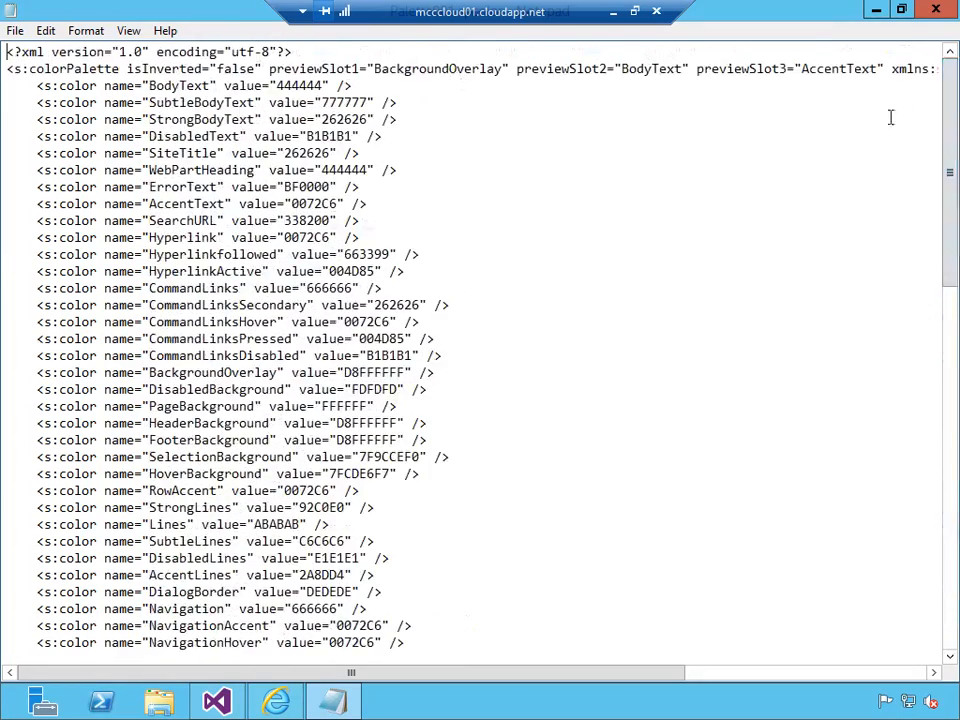
{"action": "left_click_drag", "start_coordinate": [150, 258], "coordinate": [284, 266]}
{"action": "left_click", "coordinate": [284, 273]}
{"action": "double_click", "coordinate": [210, 271]}
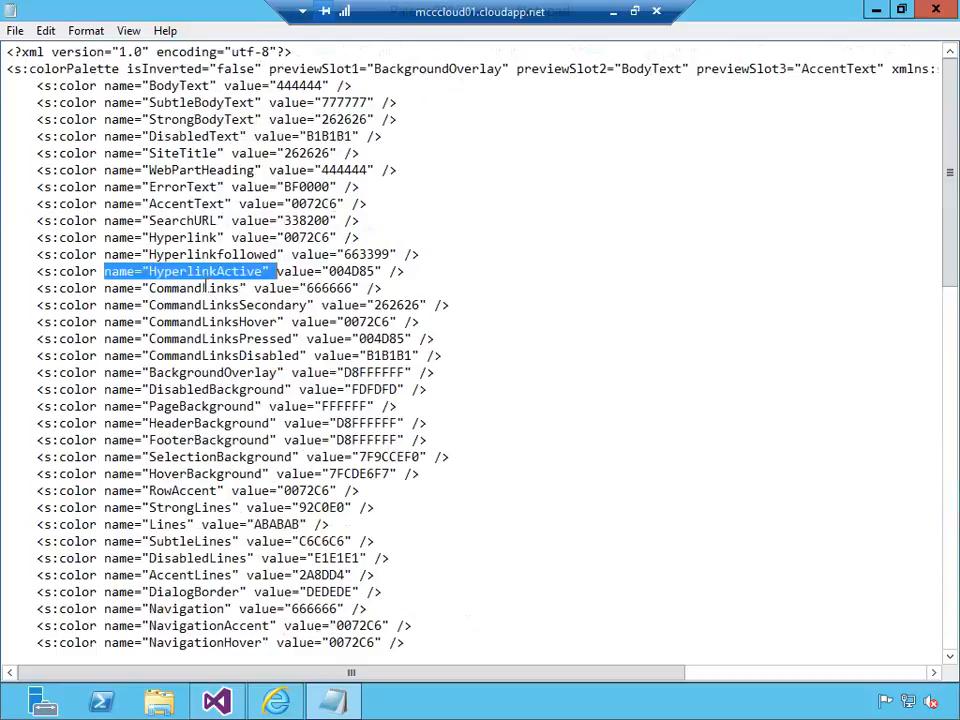
{"action": "left_click", "coordinate": [206, 274]}
{"action": "left_click_drag", "start_coordinate": [150, 271], "coordinate": [264, 274]}
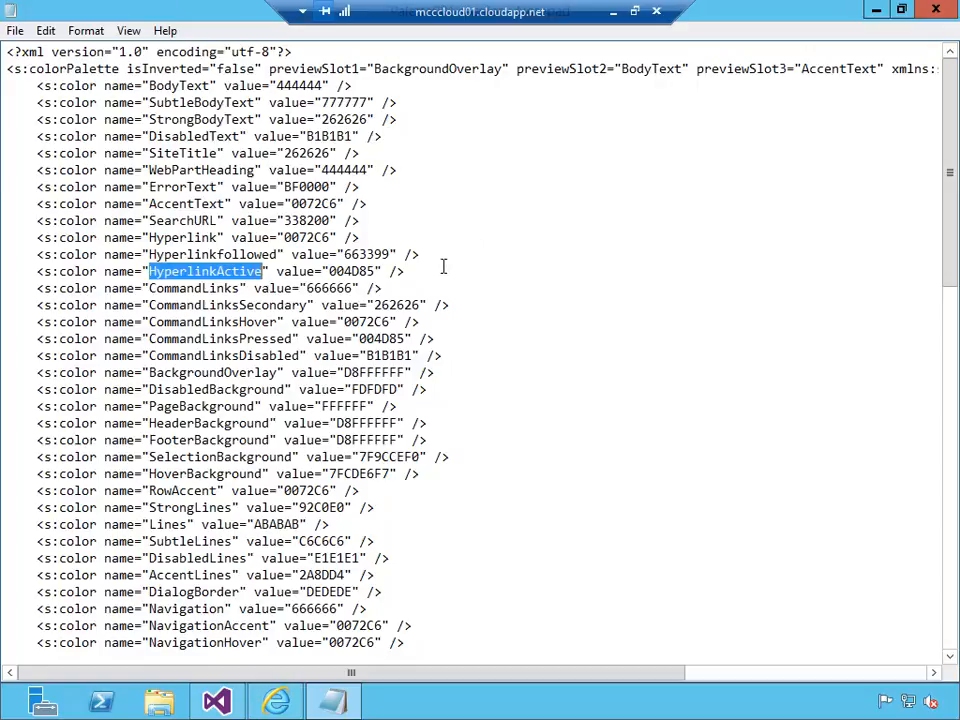
{"action": "left_click_drag", "start_coordinate": [149, 204], "coordinate": [225, 204]}
{"action": "left_click_drag", "start_coordinate": [292, 204], "coordinate": [346, 214]}
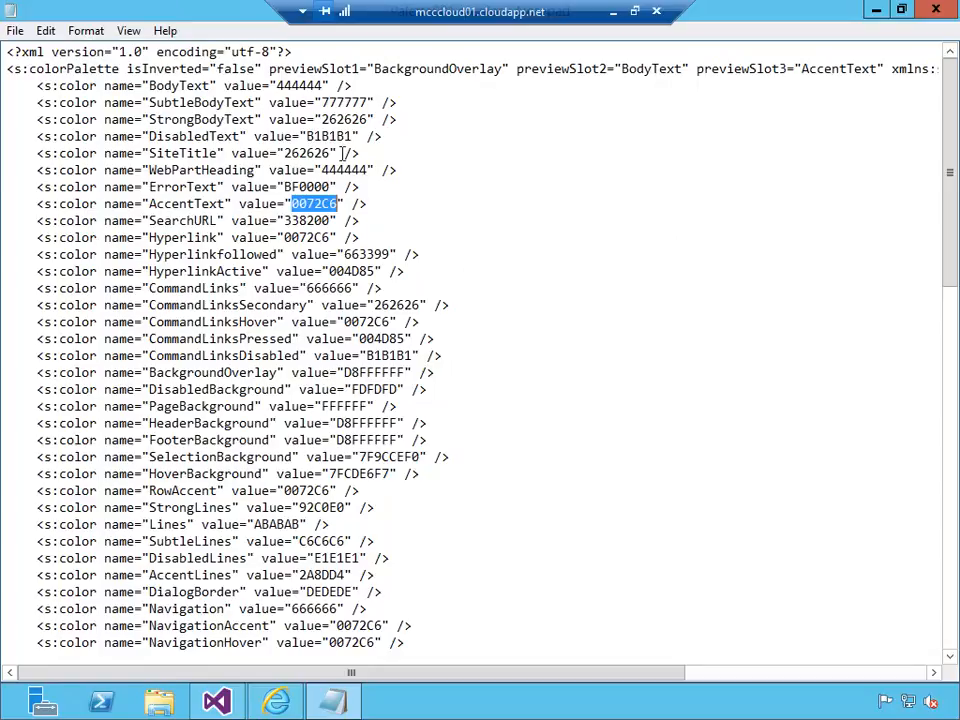
{"action": "left_click_drag", "start_coordinate": [276, 87], "coordinate": [333, 93]}
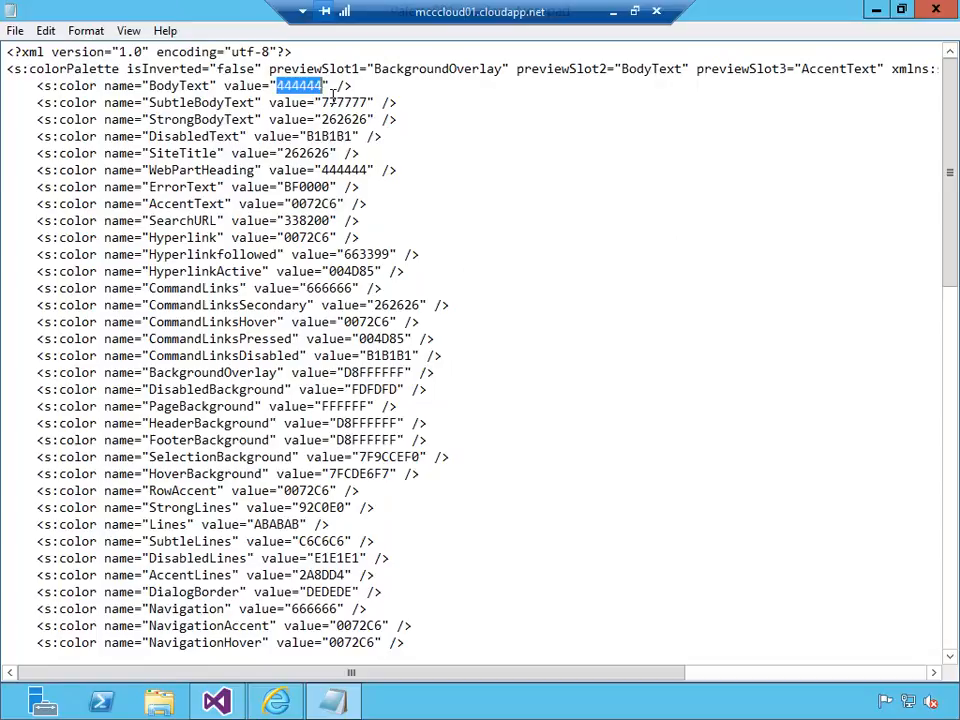
{"action": "key", "text": "Right"}
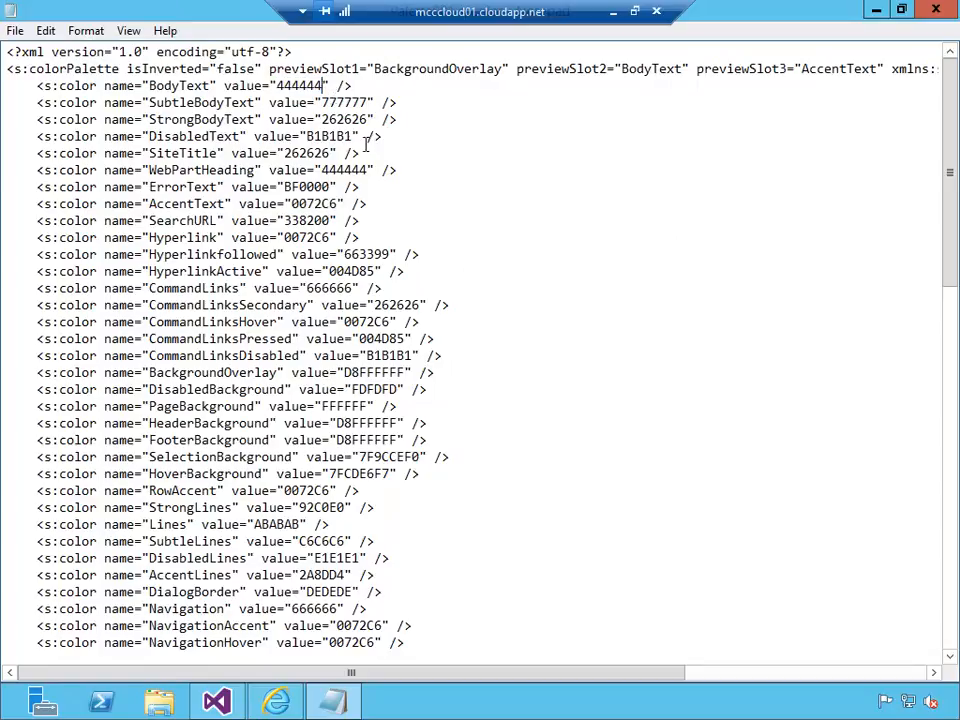
{"action": "left_click", "coordinate": [950, 33]}
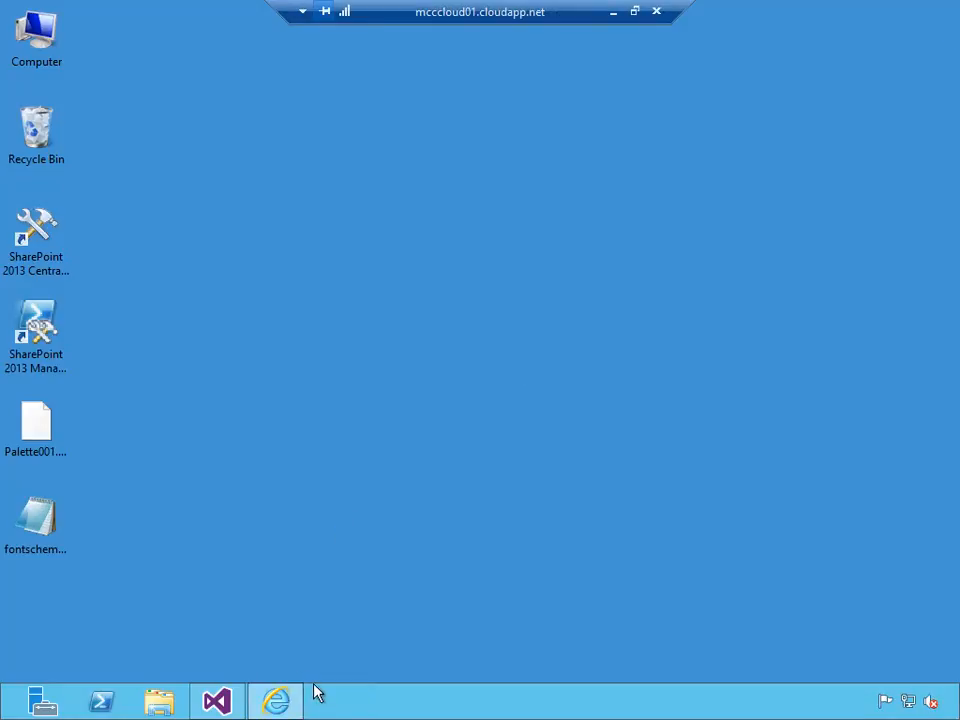
Step: Open fontscheme001.spfont from the desktop in a maximized window and examine the title slot's Latin and per-script typefaces
{"action": "left_click", "coordinate": [68, 556]}
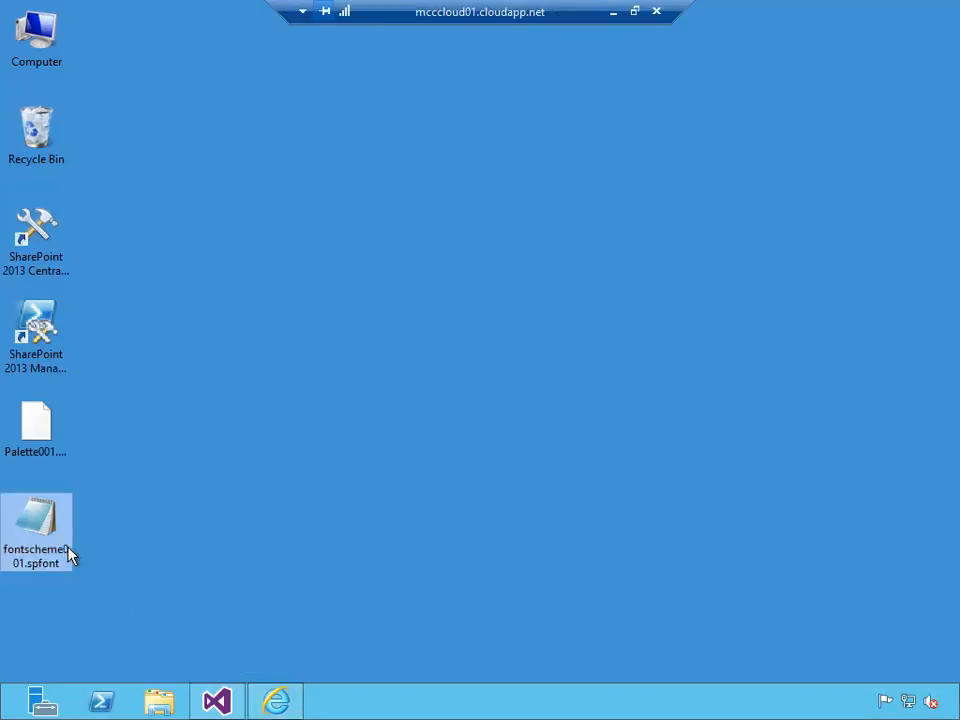
{"action": "double_click", "coordinate": [68, 556]}
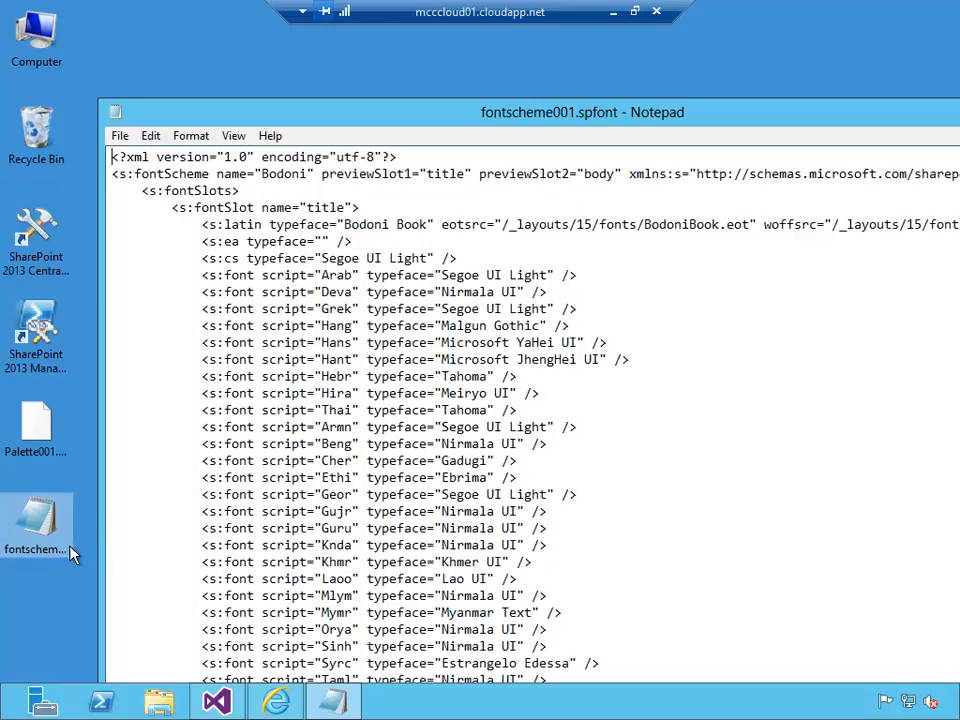
{"action": "double_click", "coordinate": [561, 120]}
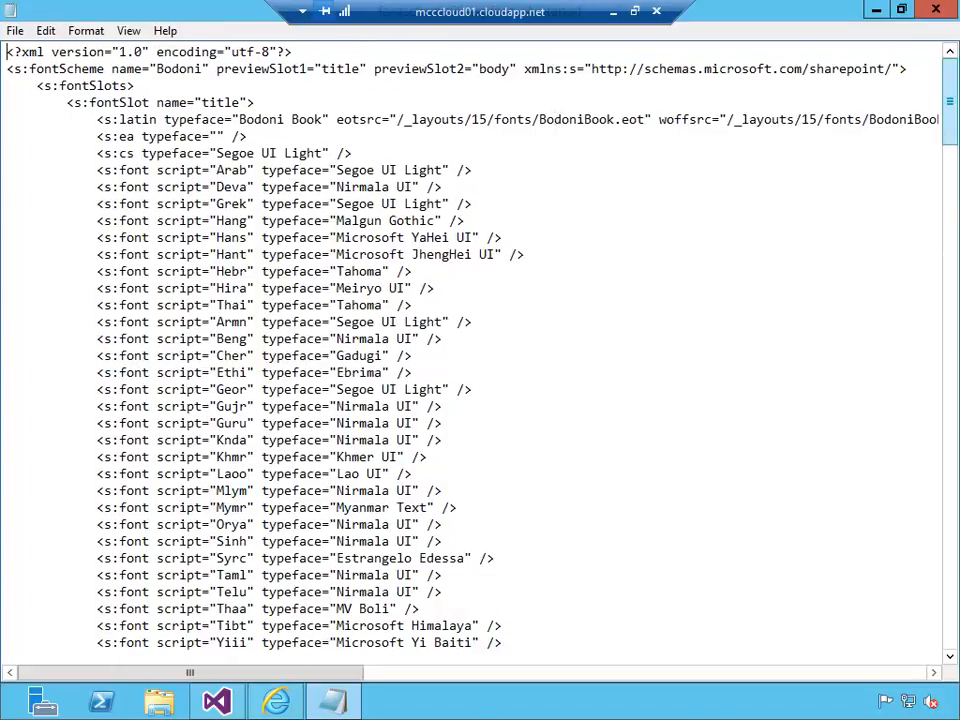
{"action": "left_click_drag", "start_coordinate": [355, 672], "coordinate": [307, 650]}
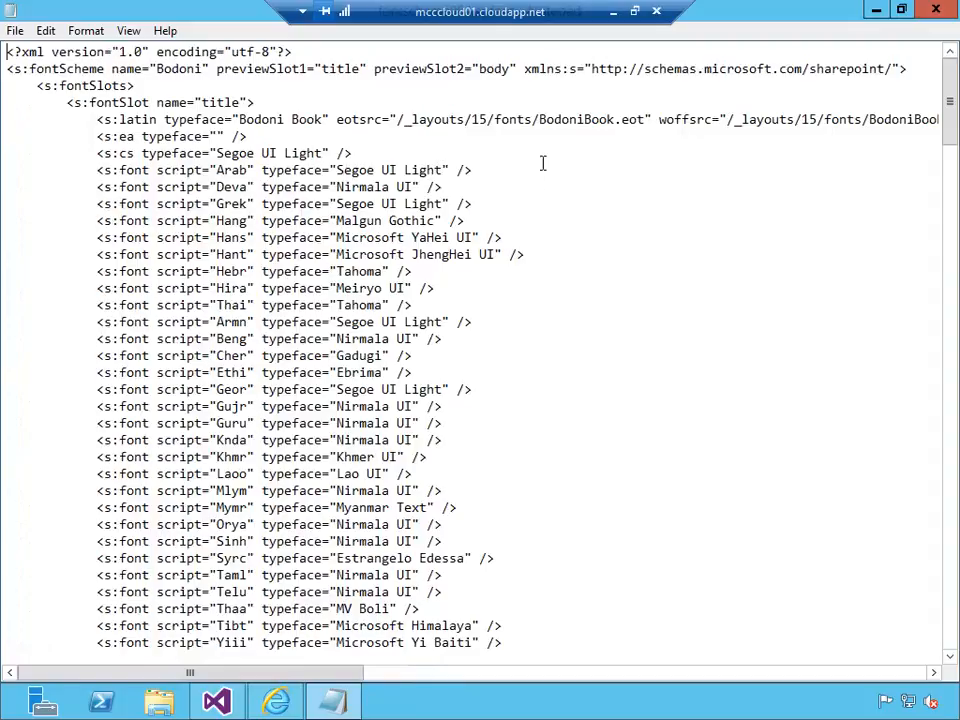
{"action": "left_click_drag", "start_coordinate": [239, 120], "coordinate": [328, 129]}
{"action": "left_click", "coordinate": [361, 190]}
{"action": "scroll", "coordinate": [480, 350], "scroll_direction": "down", "scroll_amount": 5}
{"action": "scroll", "coordinate": [480, 350], "scroll_direction": "down", "scroll_amount": 5}
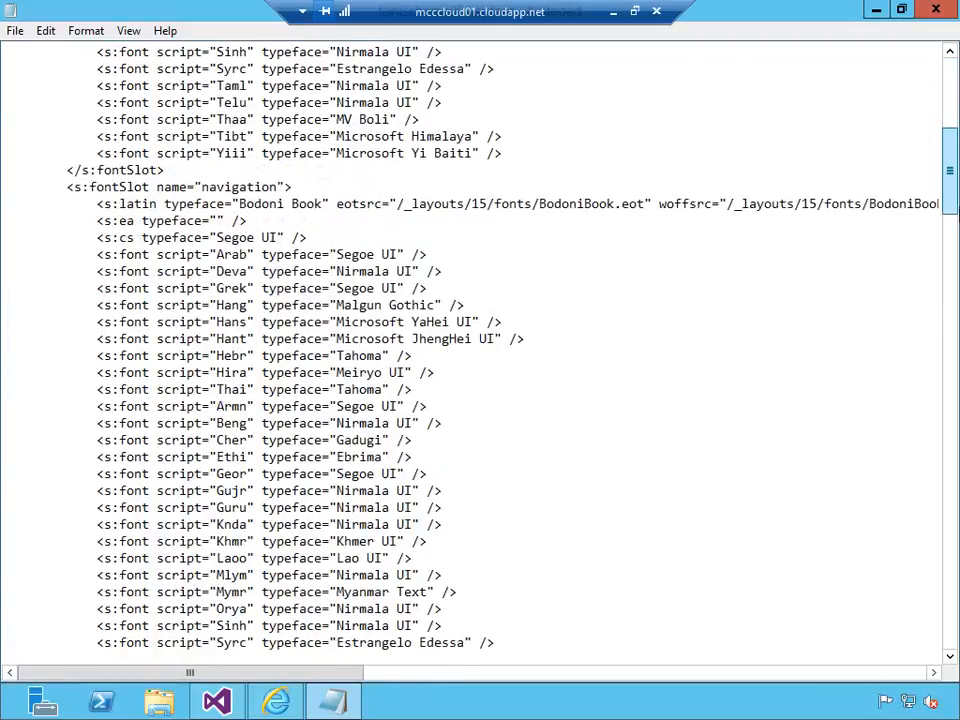
{"action": "left_click_drag", "start_coordinate": [955, 205], "coordinate": [936, 135]}
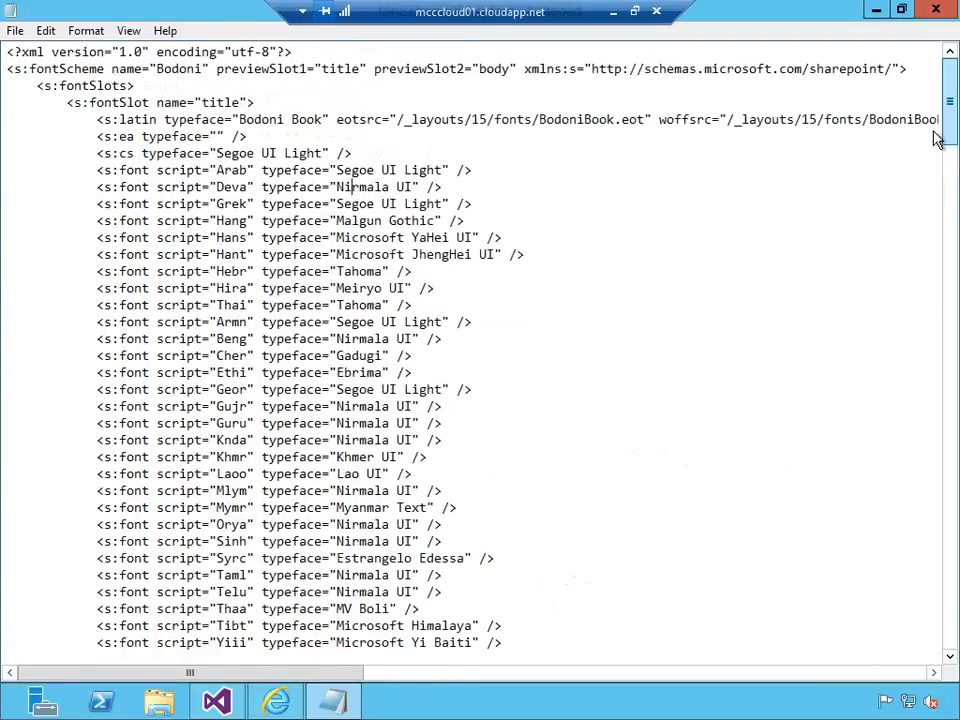
Step: Go through the font scheme's slots, such as title, navigation, small-heading and body, to the end and close the file
{"action": "double_click", "coordinate": [219, 105]}
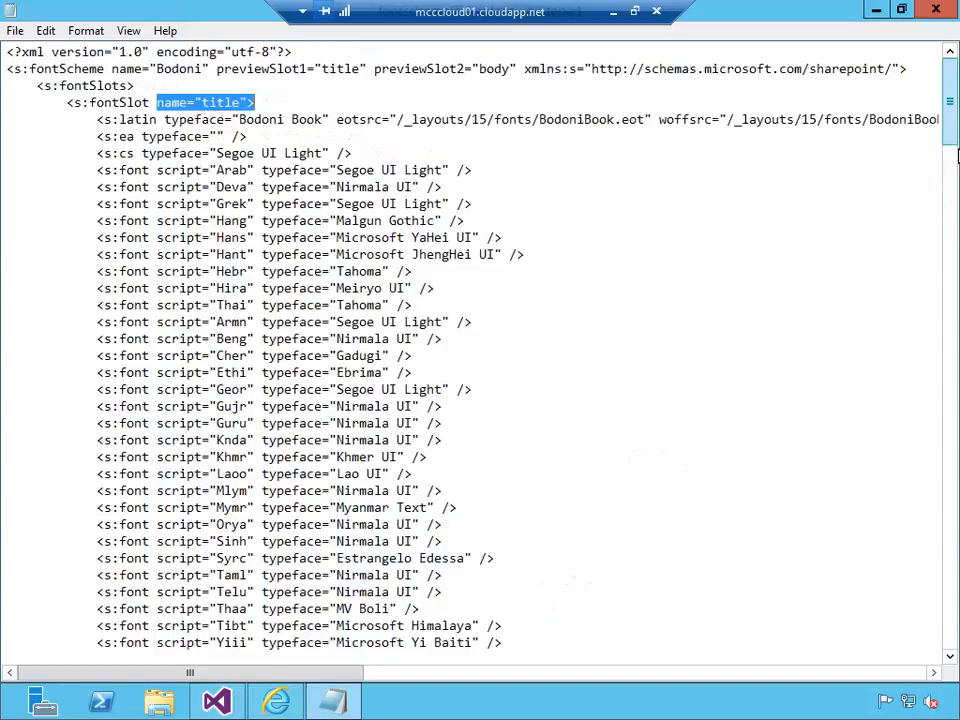
{"action": "scroll", "coordinate": [955, 155], "scroll_direction": "down", "scroll_amount": 5}
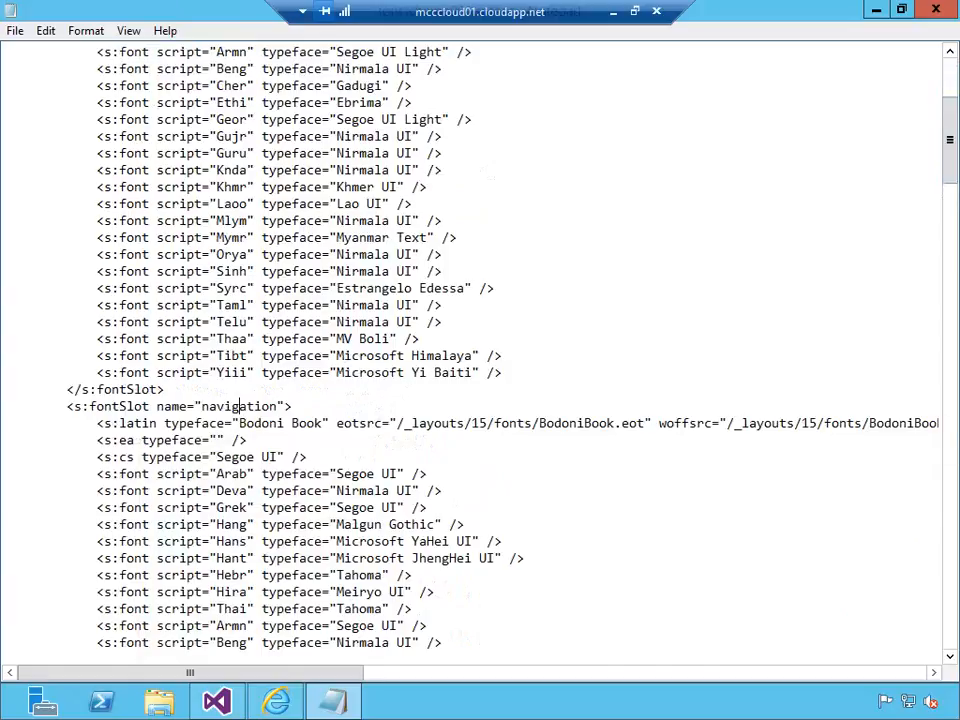
{"action": "scroll", "coordinate": [238, 237], "scroll_direction": "down", "scroll_amount": 3}
{"action": "scroll", "coordinate": [238, 237], "scroll_direction": "down", "scroll_amount": 10}
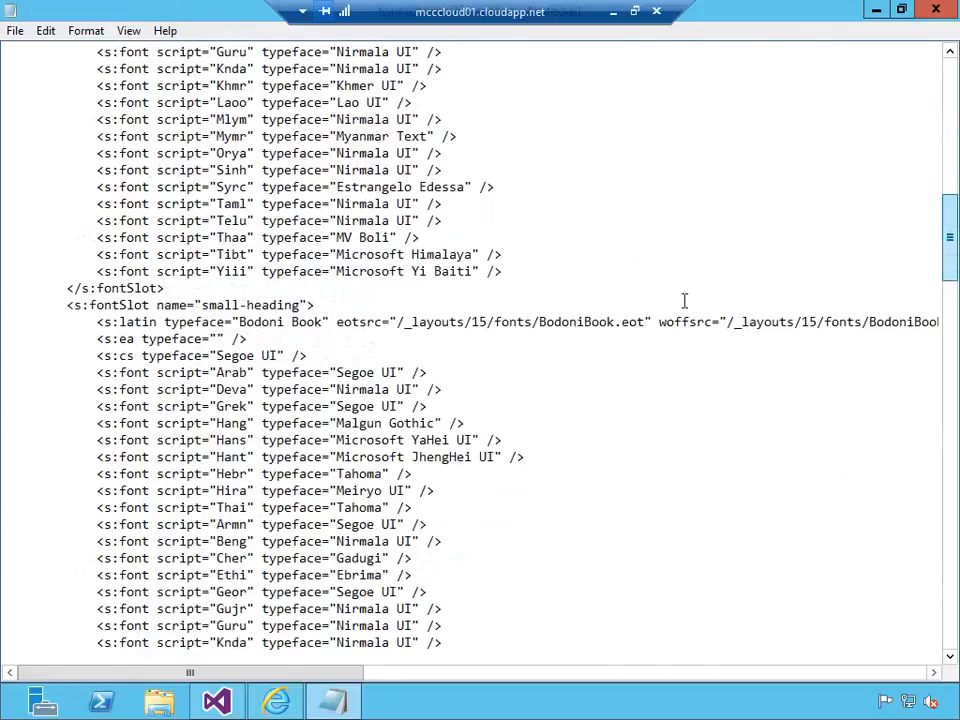
{"action": "left_click_drag", "start_coordinate": [209, 306], "coordinate": [300, 306]}
{"action": "left_click_drag", "start_coordinate": [951, 277], "coordinate": [939, 542]}
{"action": "double_click", "coordinate": [211, 160]}
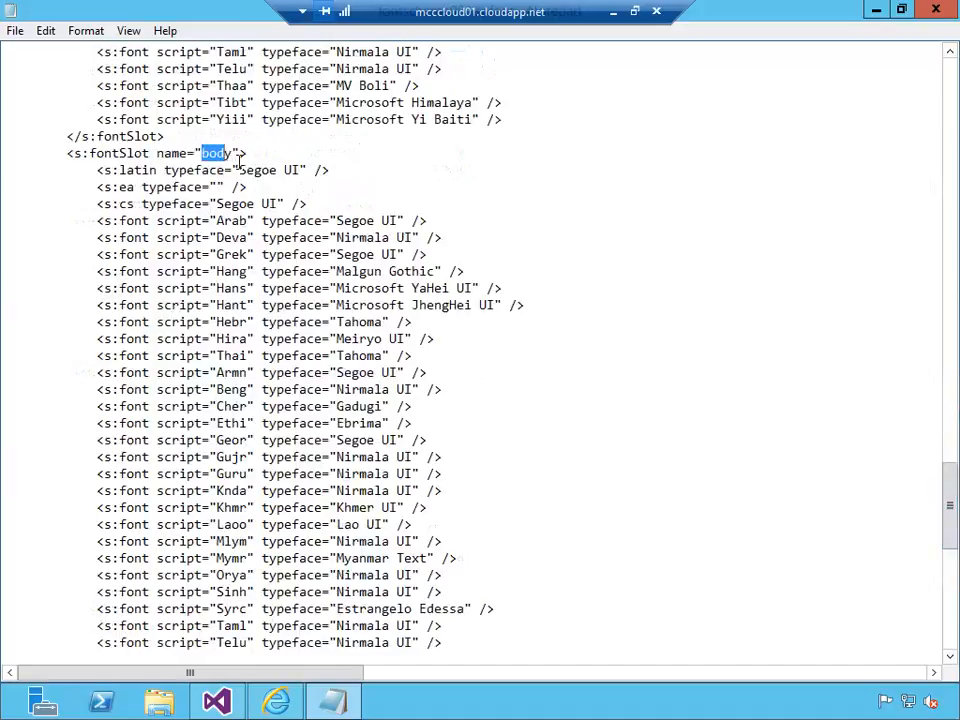
{"action": "scroll", "coordinate": [710, 350], "scroll_direction": "down", "scroll_amount": 2}
{"action": "left_click_drag", "start_coordinate": [955, 528], "coordinate": [958, 620]}
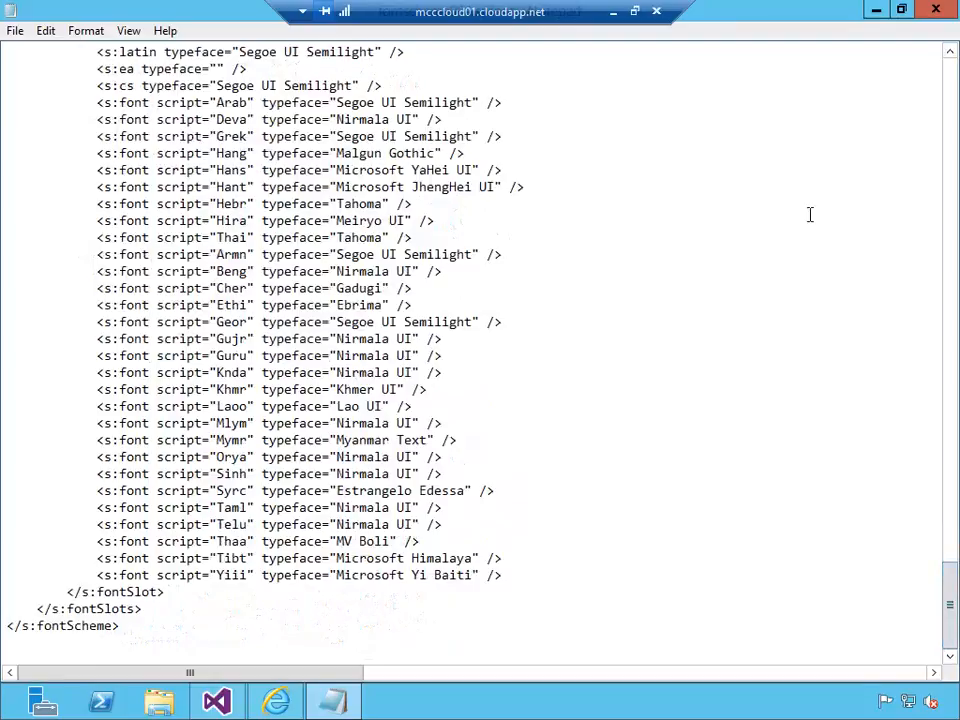
{"action": "left_click", "coordinate": [935, 9]}
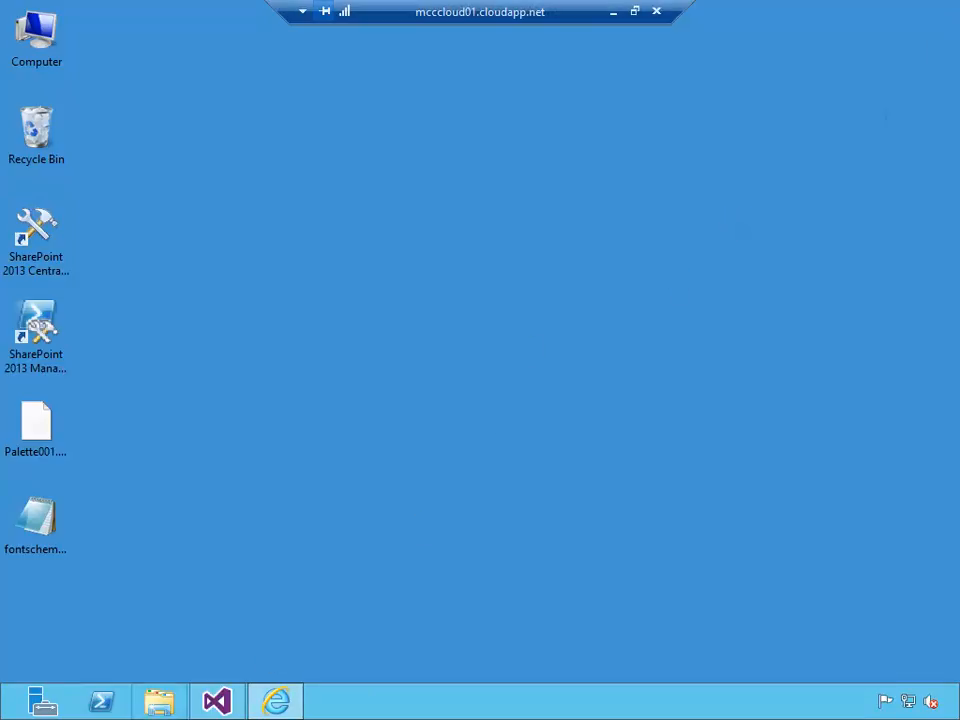
Step: Switch back to Internet Explorer and return from the 15 folder to the Theme Gallery's top level
{"action": "left_click", "coordinate": [285, 704]}
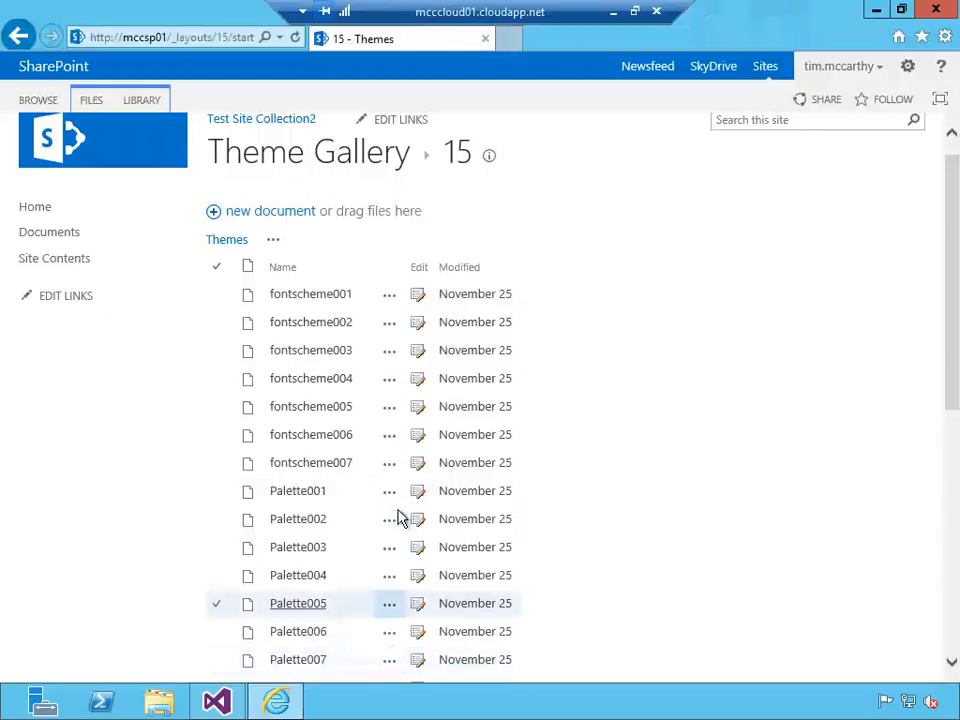
{"action": "left_click", "coordinate": [20, 38]}
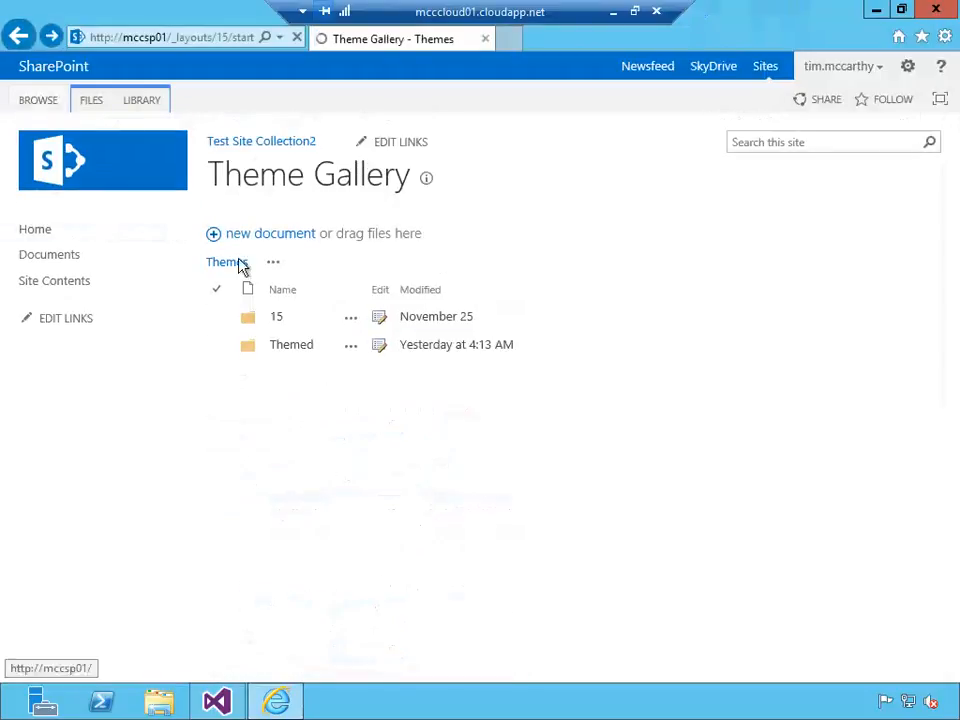
Step: Look through the files in the Themed folder's 33D9504C subfolder and return to the Theme Gallery's top level
{"action": "left_click", "coordinate": [907, 67]}
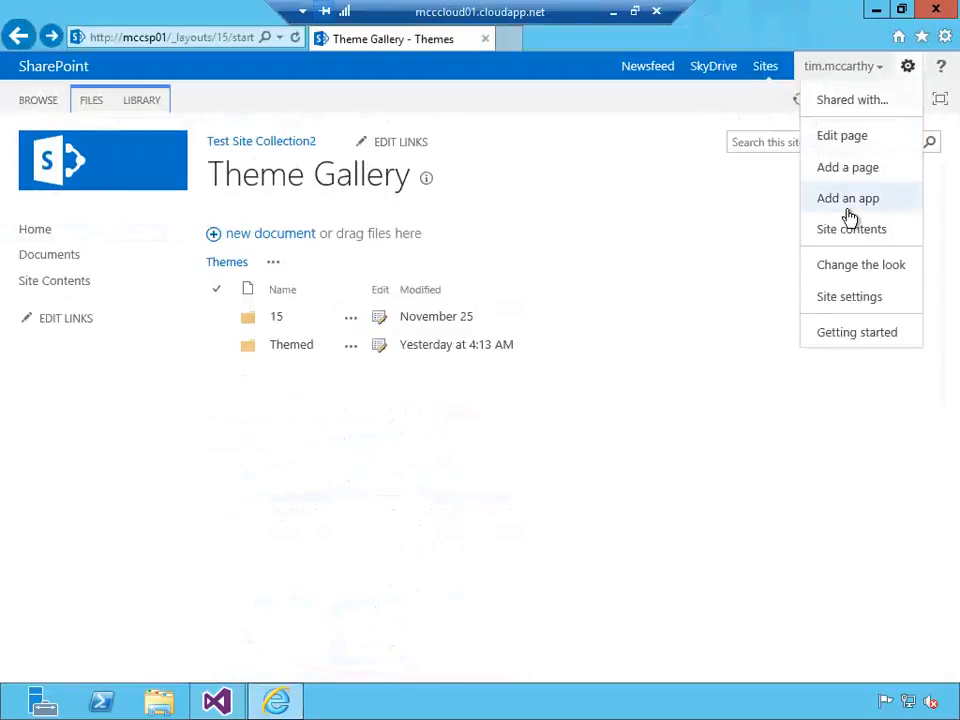
{"action": "left_click", "coordinate": [484, 448]}
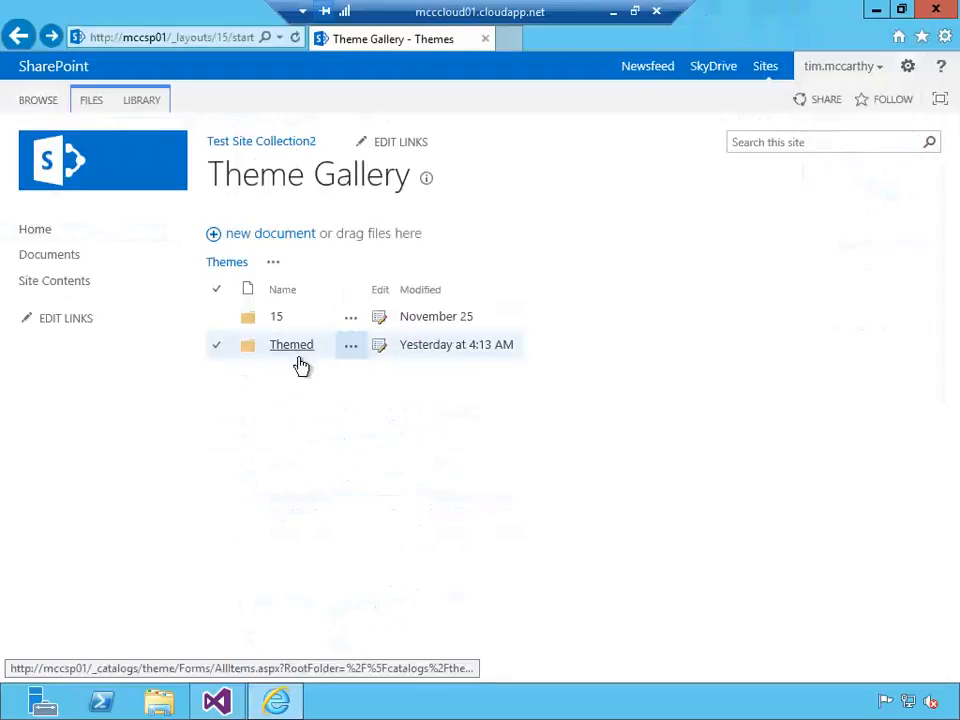
{"action": "left_click", "coordinate": [291, 345]}
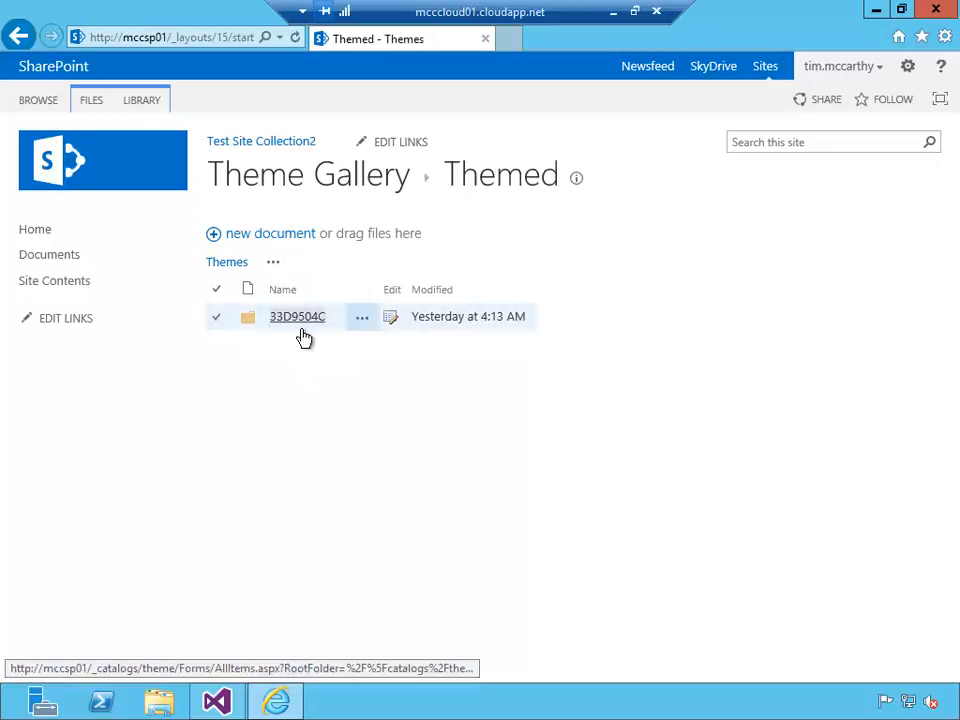
{"action": "left_click", "coordinate": [301, 330]}
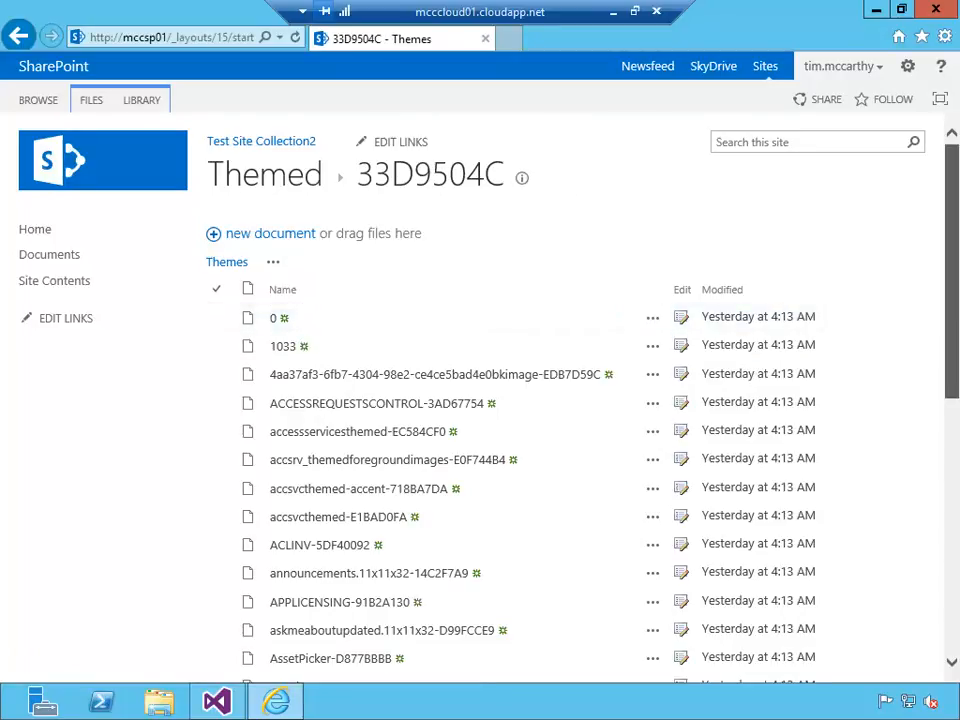
{"action": "scroll", "coordinate": [926, 276], "scroll_direction": "down", "scroll_amount": 3}
{"action": "scroll", "coordinate": [528, 400], "scroll_direction": "down", "scroll_amount": 3}
{"action": "scroll", "coordinate": [528, 400], "scroll_direction": "down", "scroll_amount": 5}
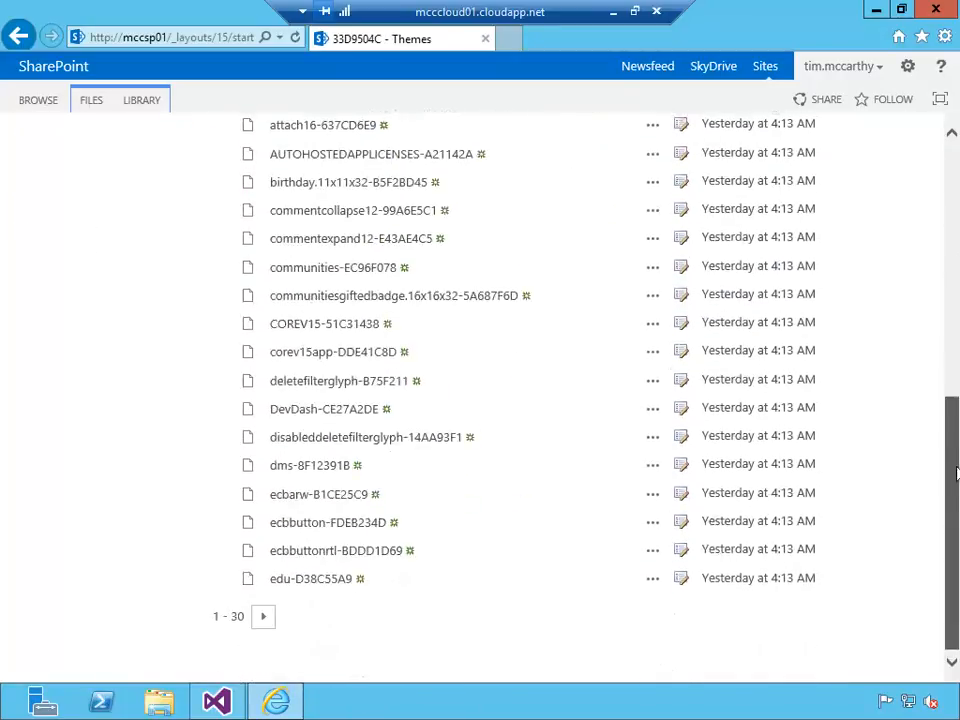
{"action": "left_click_drag", "start_coordinate": [952, 450], "coordinate": [945, 196]}
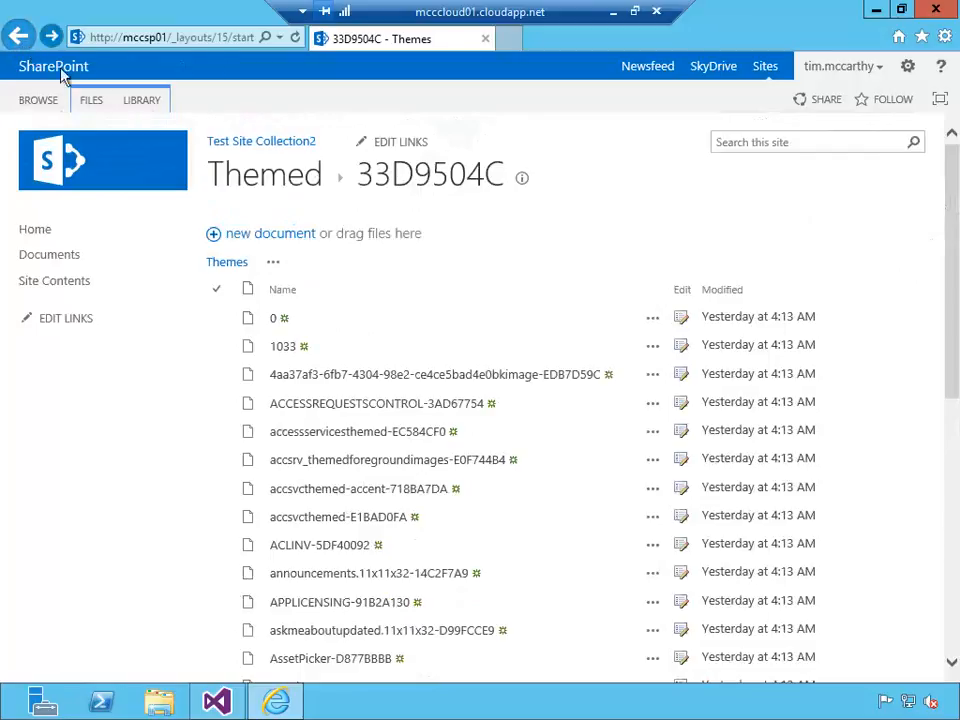
{"action": "left_click", "coordinate": [20, 37]}
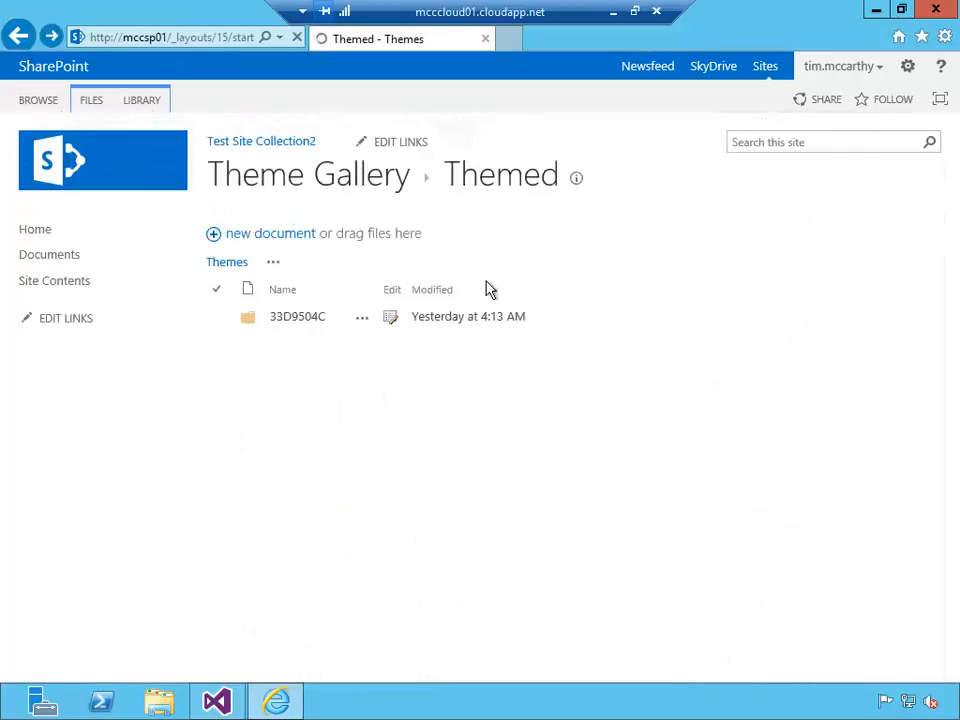
{"action": "left_click", "coordinate": [30, 42]}
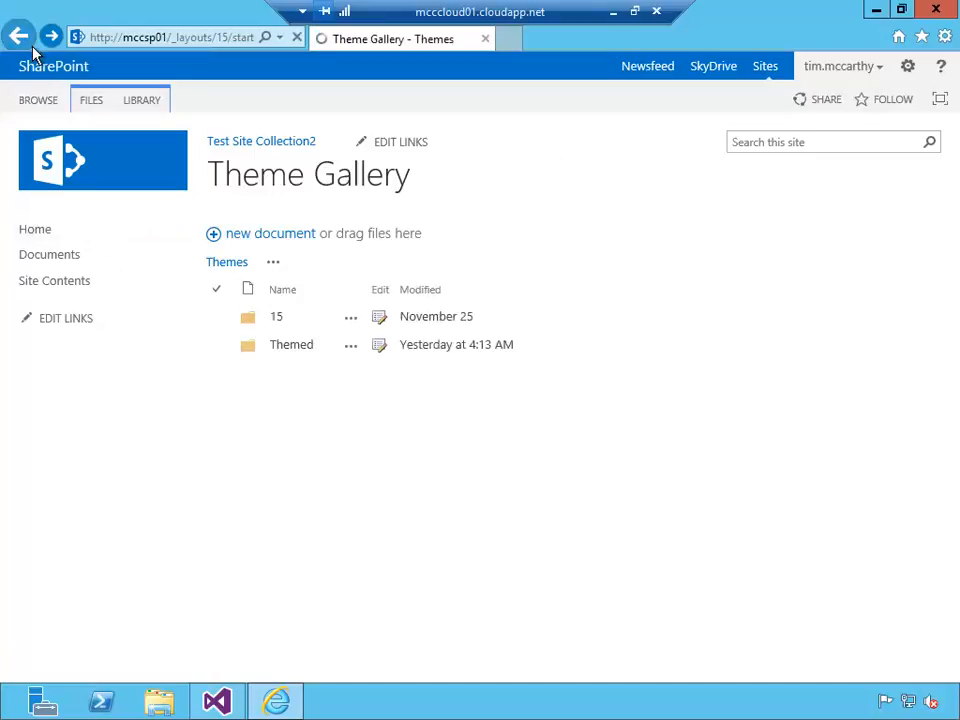
Step: Change the site's look to Orange with its default options, preview it on the site and keep it
{"action": "left_click", "coordinate": [910, 68]}
{"action": "left_click", "coordinate": [876, 268]}
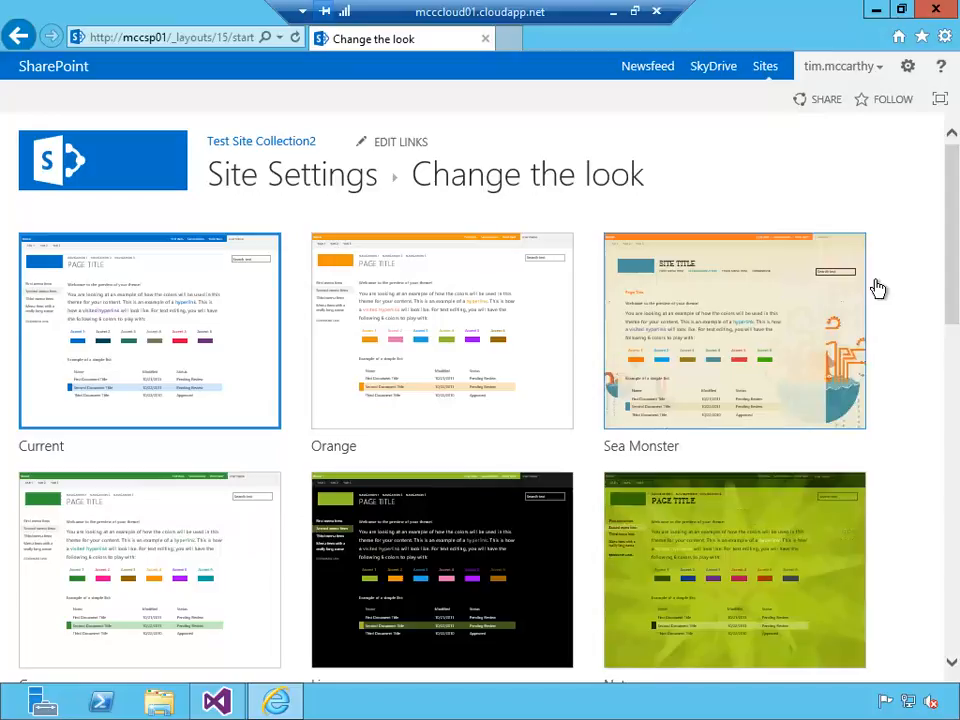
{"action": "left_click", "coordinate": [541, 338]}
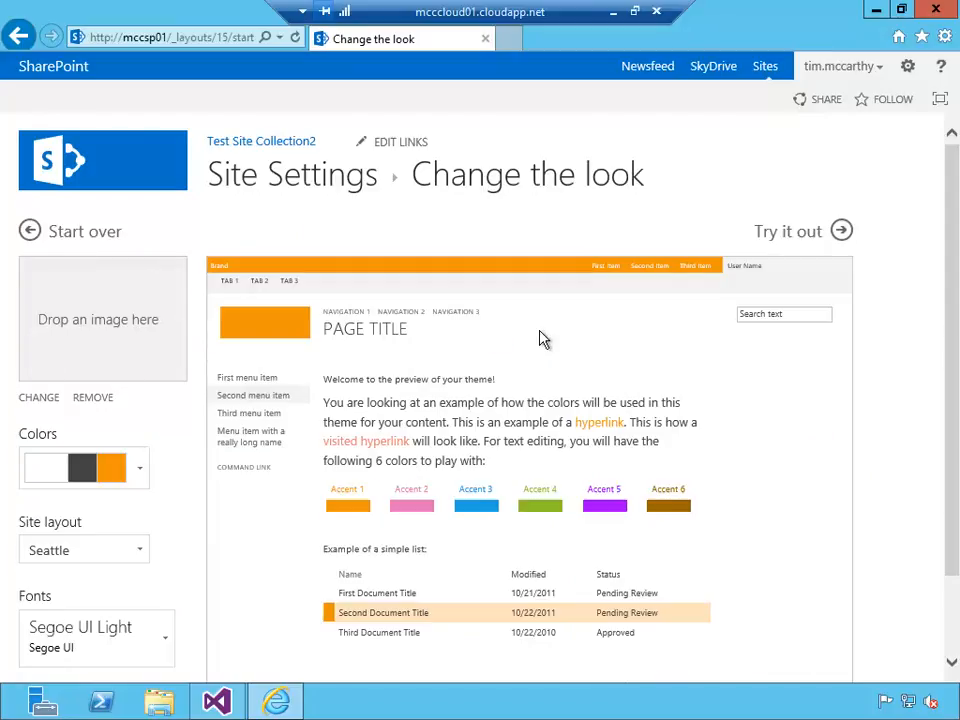
{"action": "left_click", "coordinate": [794, 240]}
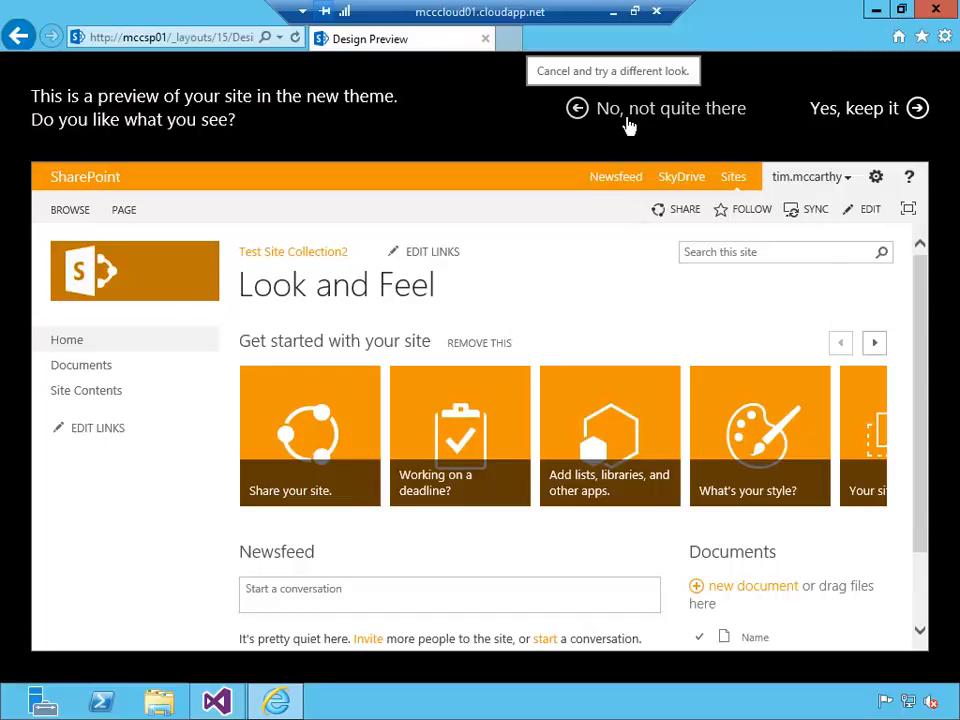
{"action": "left_click", "coordinate": [868, 132]}
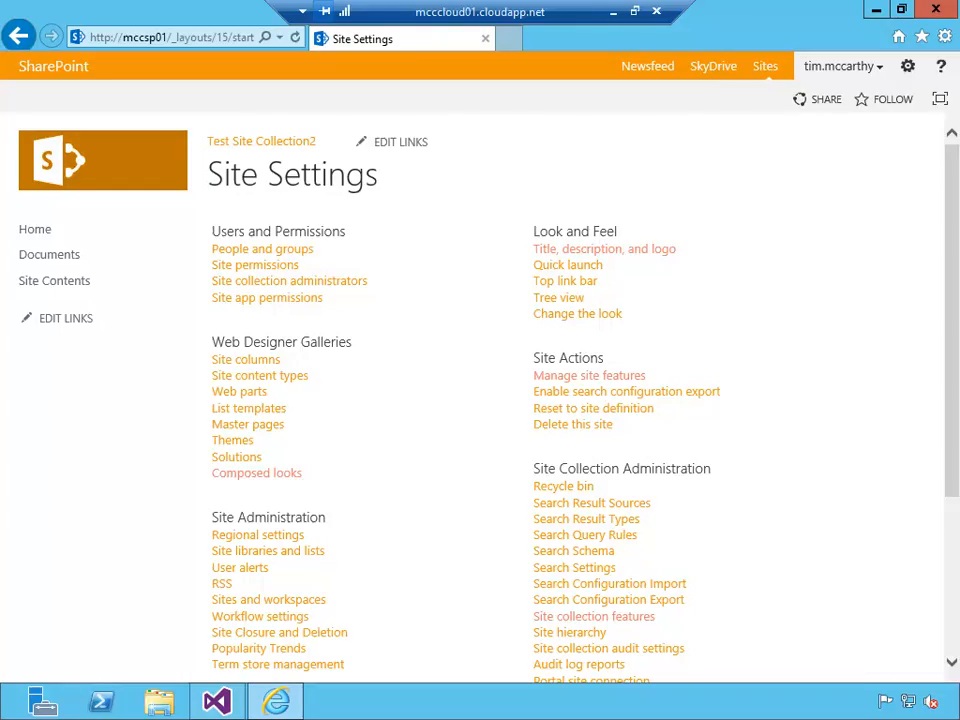
Step: Browse the available looks for the site and open the Office look to examine its colors, site layout, fonts and preview
{"action": "left_click_drag", "start_coordinate": [953, 215], "coordinate": [955, 173]}
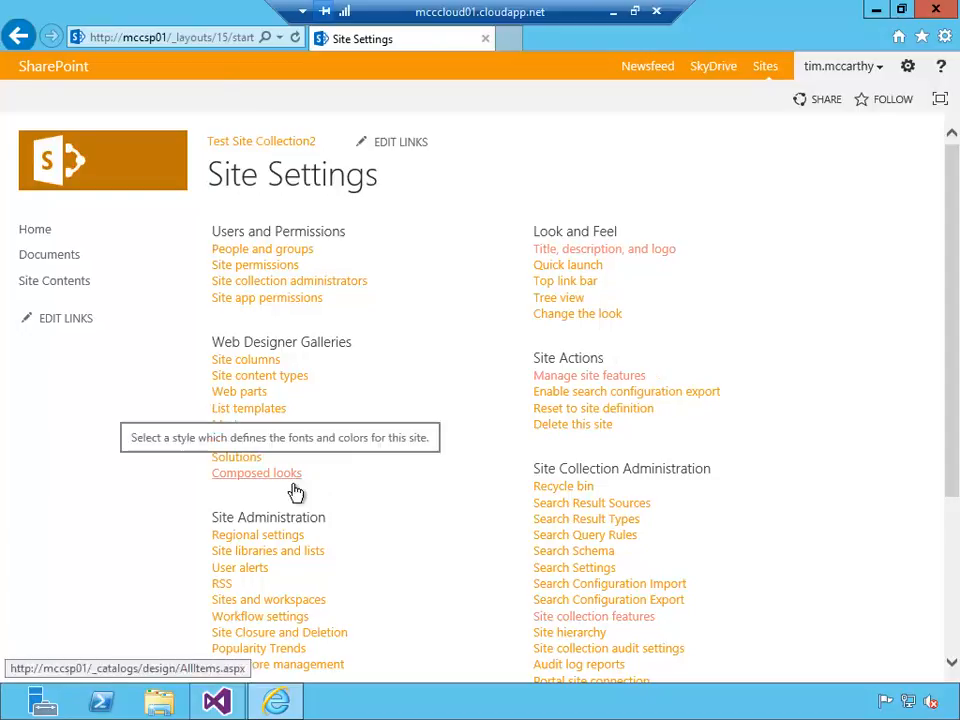
{"action": "left_click_drag", "start_coordinate": [951, 219], "coordinate": [954, 162]}
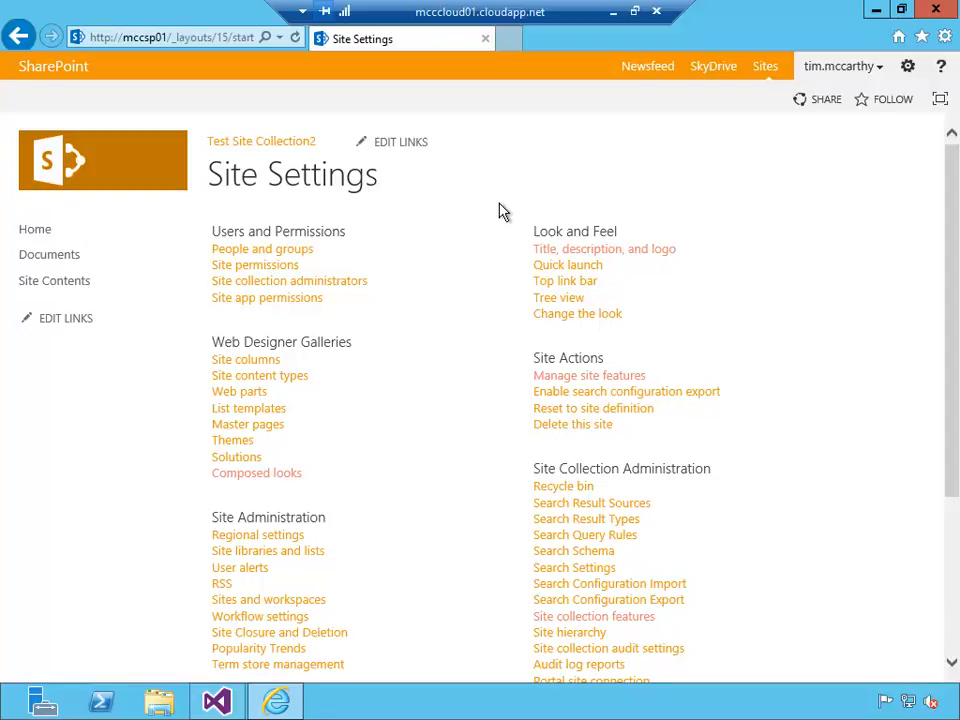
{"action": "left_click", "coordinate": [918, 76]}
{"action": "left_click", "coordinate": [878, 238]}
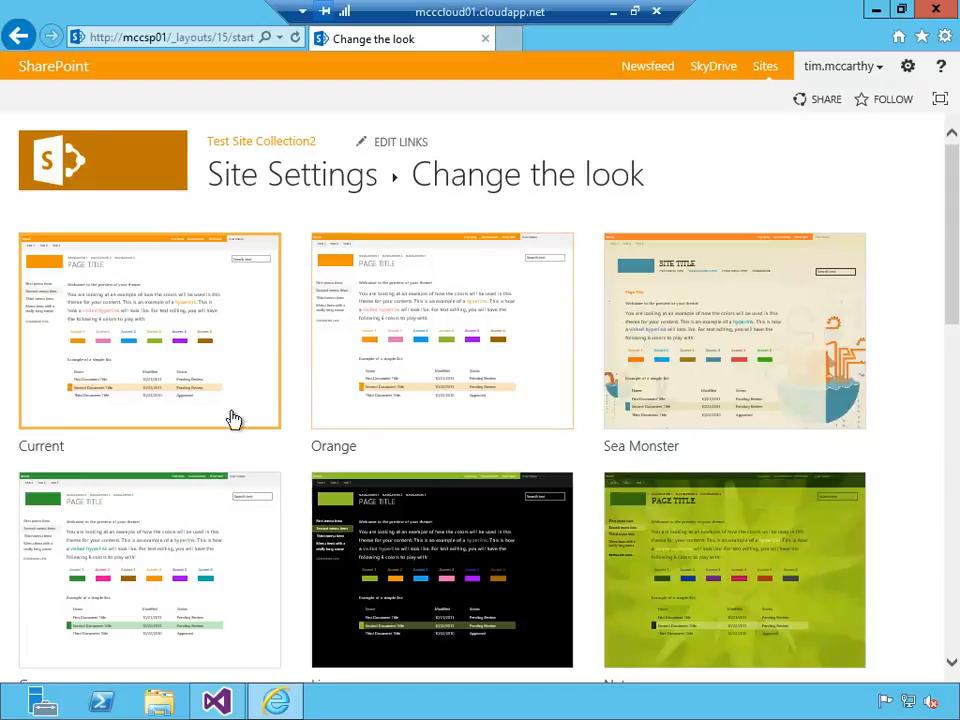
{"action": "left_click", "coordinate": [955, 420]}
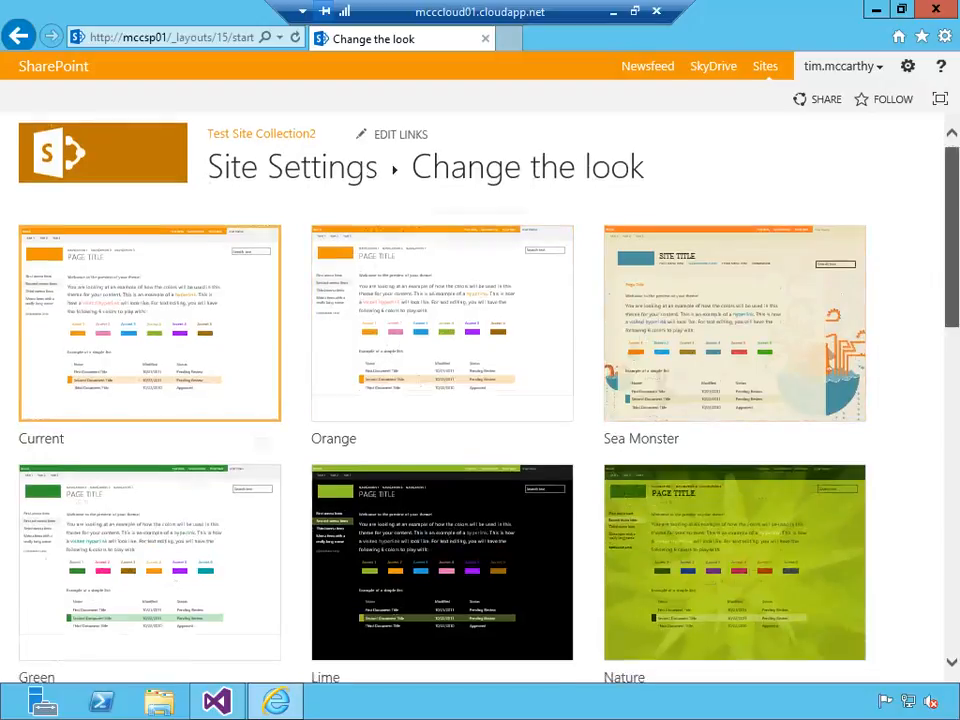
{"action": "scroll", "coordinate": [757, 505], "scroll_direction": "down", "scroll_amount": 5}
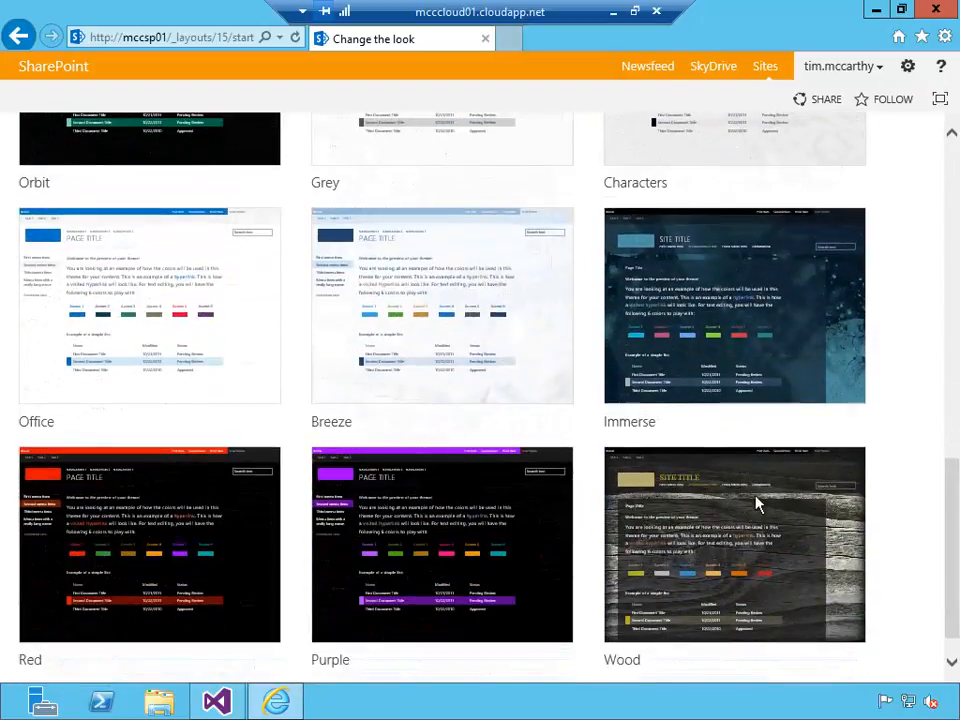
{"action": "left_click", "coordinate": [255, 394]}
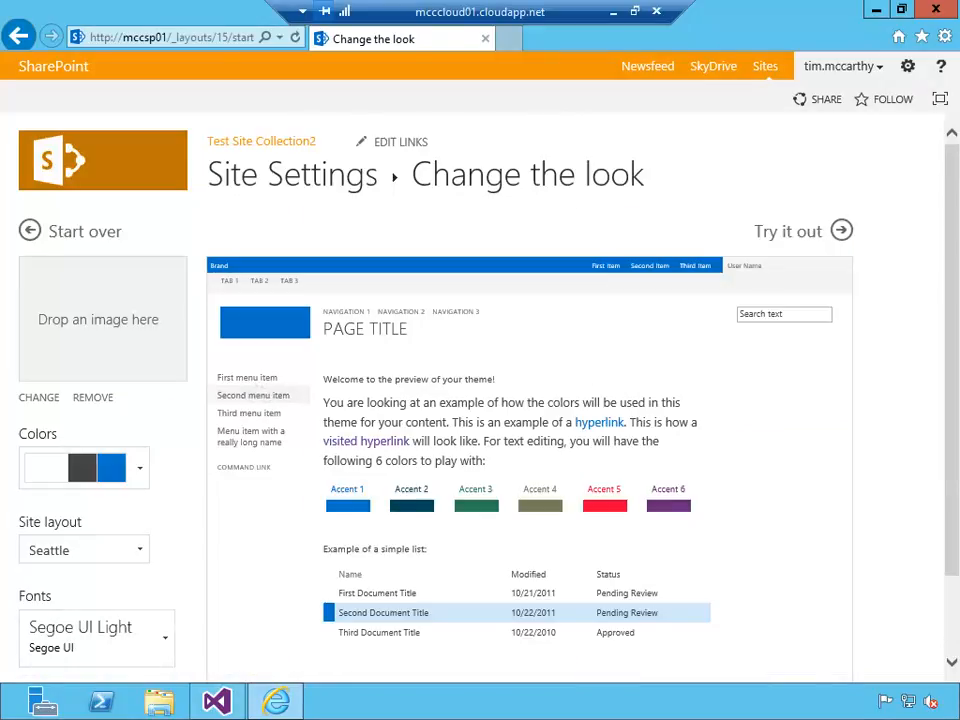
{"action": "scroll", "coordinate": [780, 330], "scroll_direction": "down", "scroll_amount": 1}
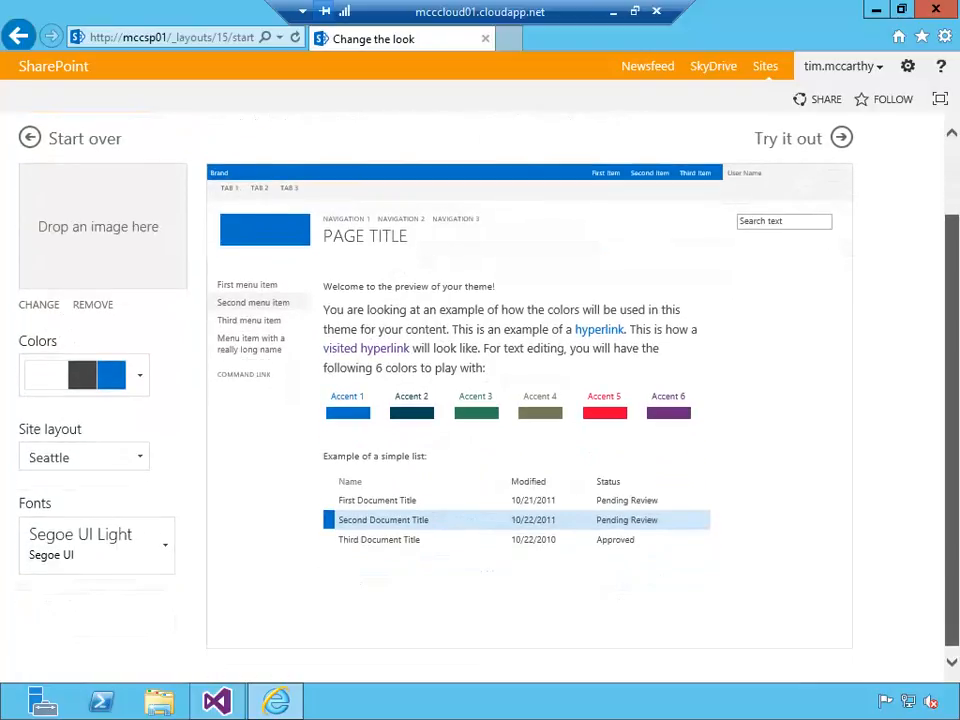
{"action": "scroll", "coordinate": [480, 390], "scroll_direction": "up", "scroll_amount": 1}
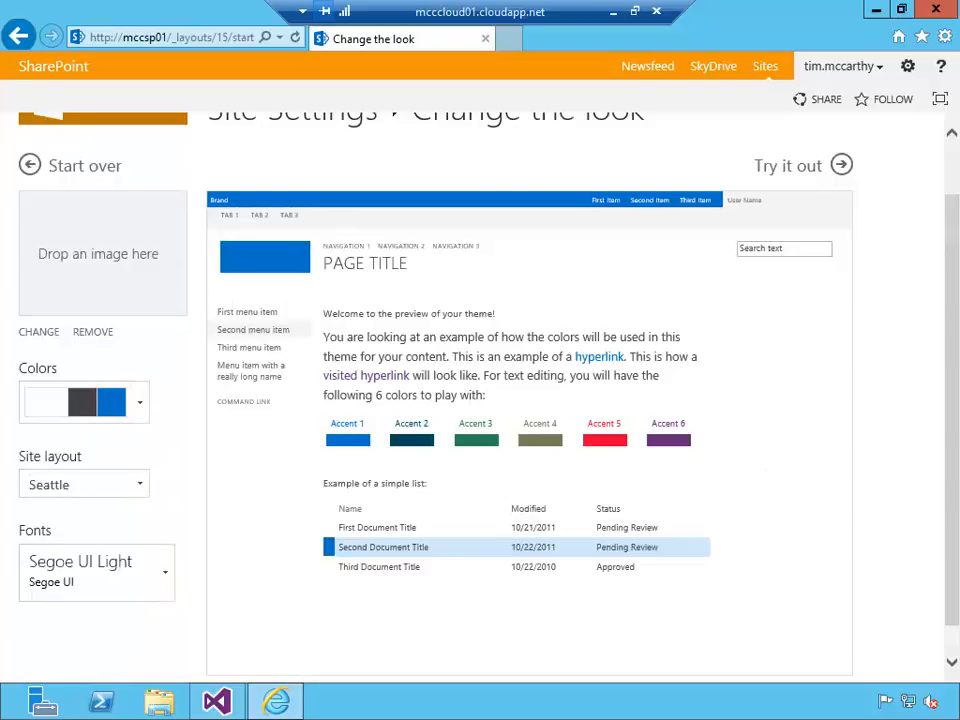
{"action": "left_click_drag", "start_coordinate": [954, 325], "coordinate": [956, 274]}
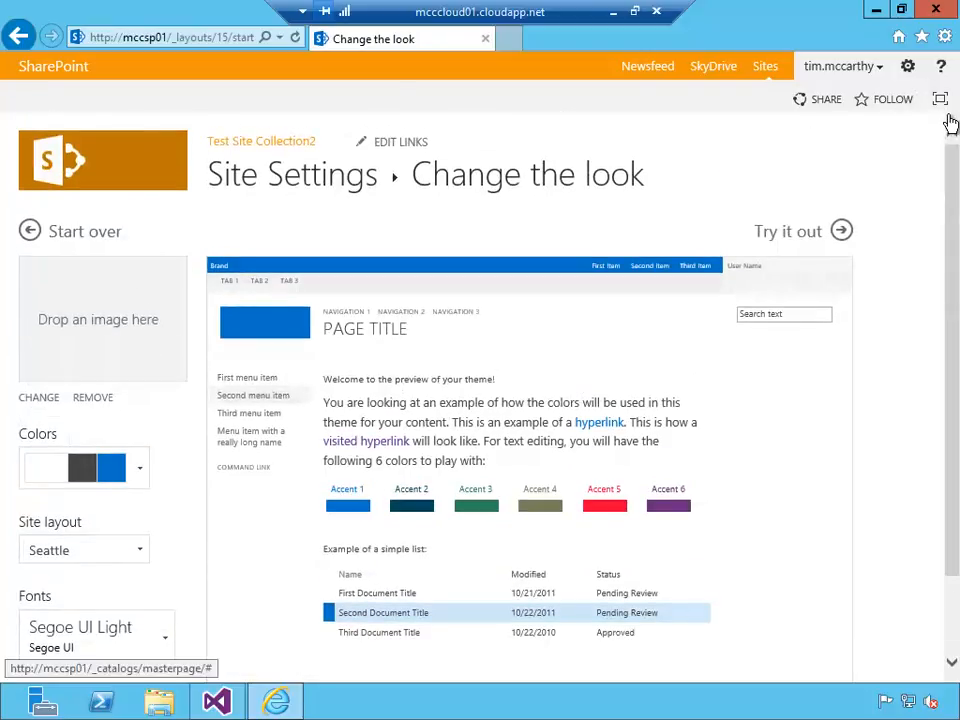
Step: Open the Composed Looks list from Site Settings and look through its master page, theme and image URLs
{"action": "left_click", "coordinate": [907, 66]}
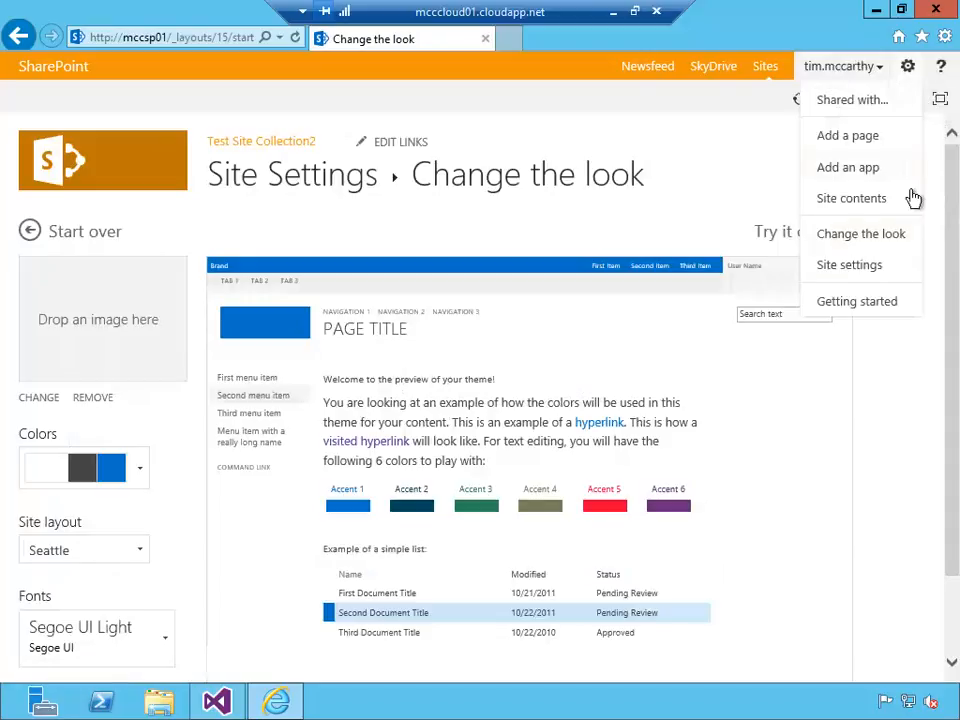
{"action": "left_click", "coordinate": [872, 283]}
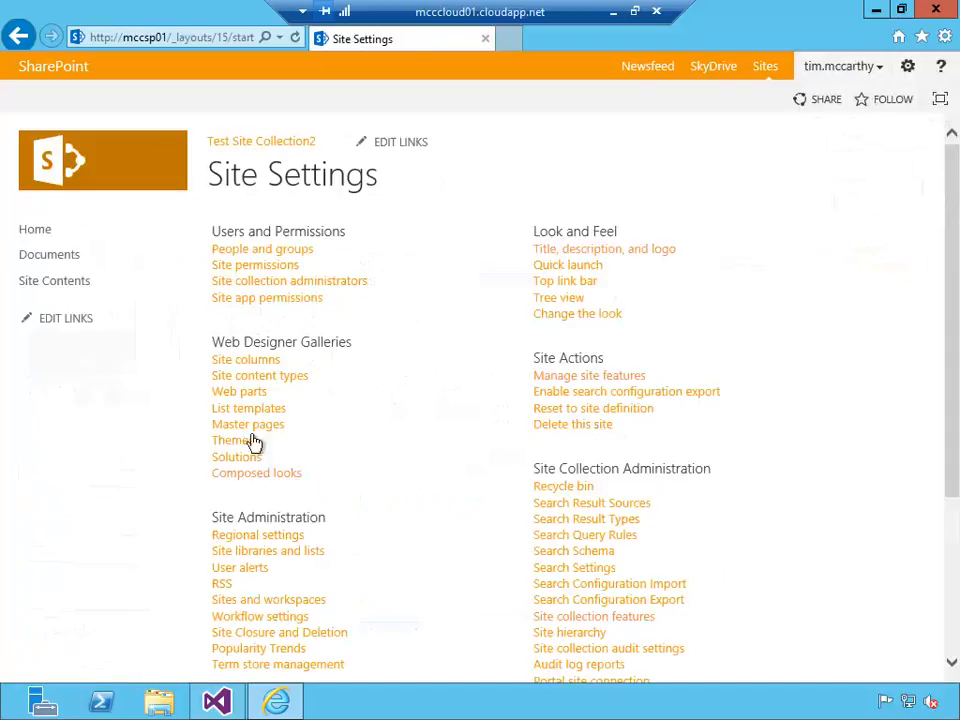
{"action": "left_click", "coordinate": [286, 480]}
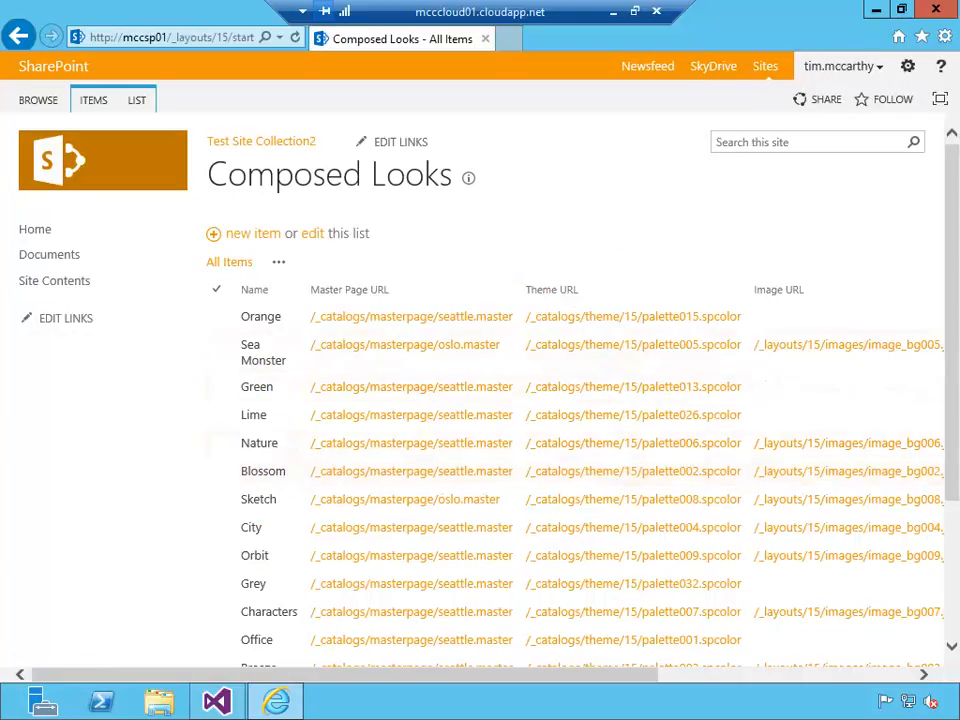
{"action": "scroll", "coordinate": [480, 400], "scroll_direction": "down", "scroll_amount": 3}
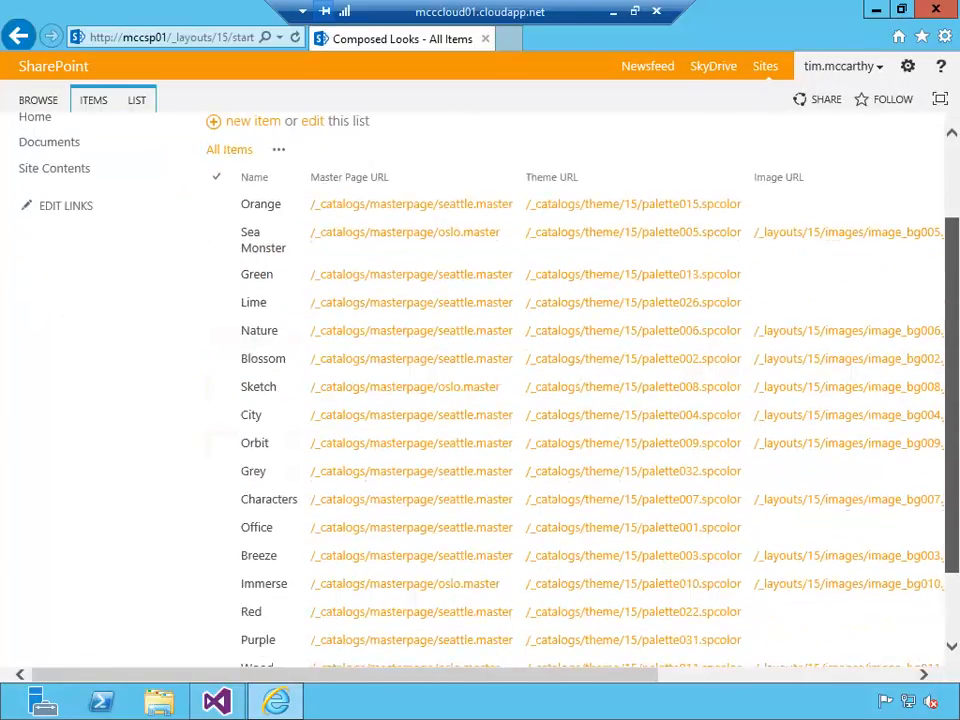
{"action": "scroll", "coordinate": [264, 178], "scroll_direction": "up", "scroll_amount": 3}
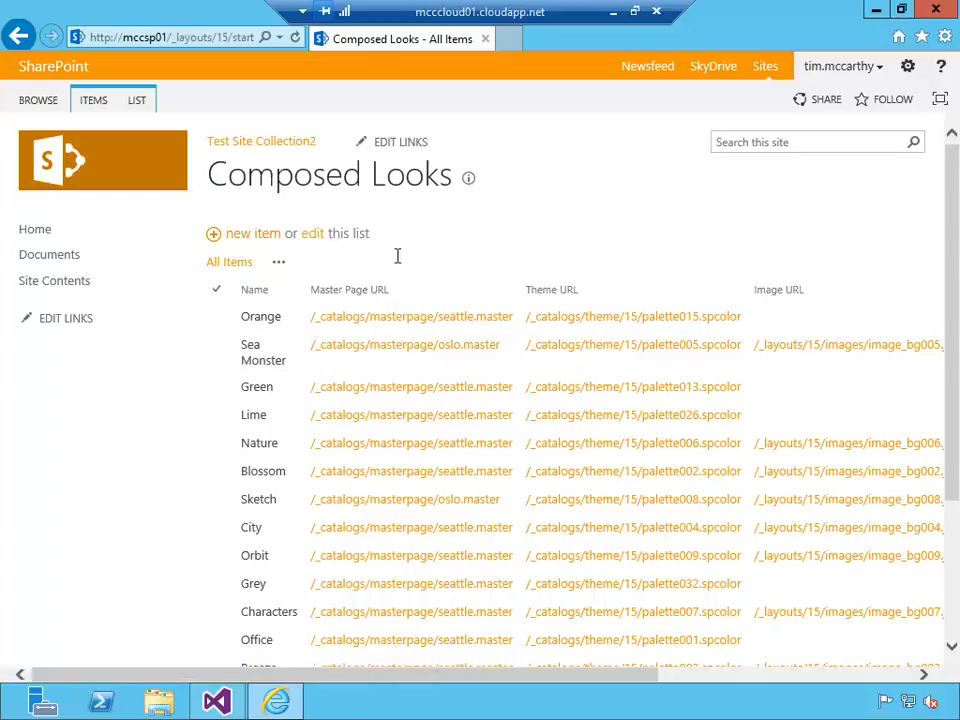
Step: Examine the fields of a blank new Composed Looks item, discard it and return to the list
{"action": "left_click", "coordinate": [253, 233]}
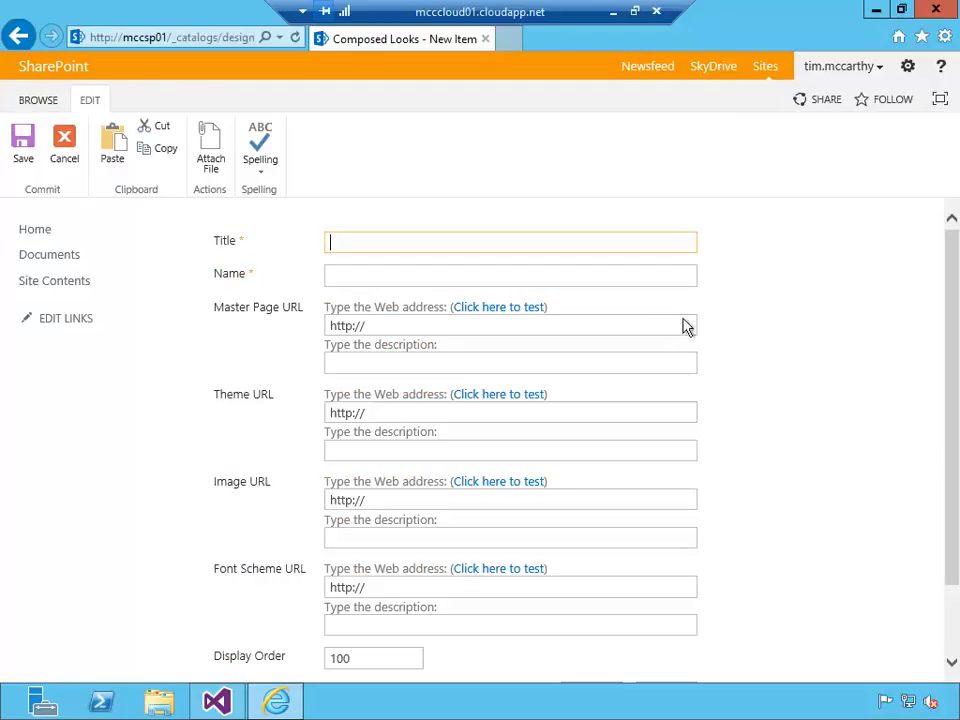
{"action": "mouse_move", "coordinate": [955, 257]}
{"action": "left_mouse_down"}
{"action": "mouse_move", "coordinate": [955, 312]}
{"action": "mouse_move", "coordinate": [955, 268]}
{"action": "left_mouse_up"}
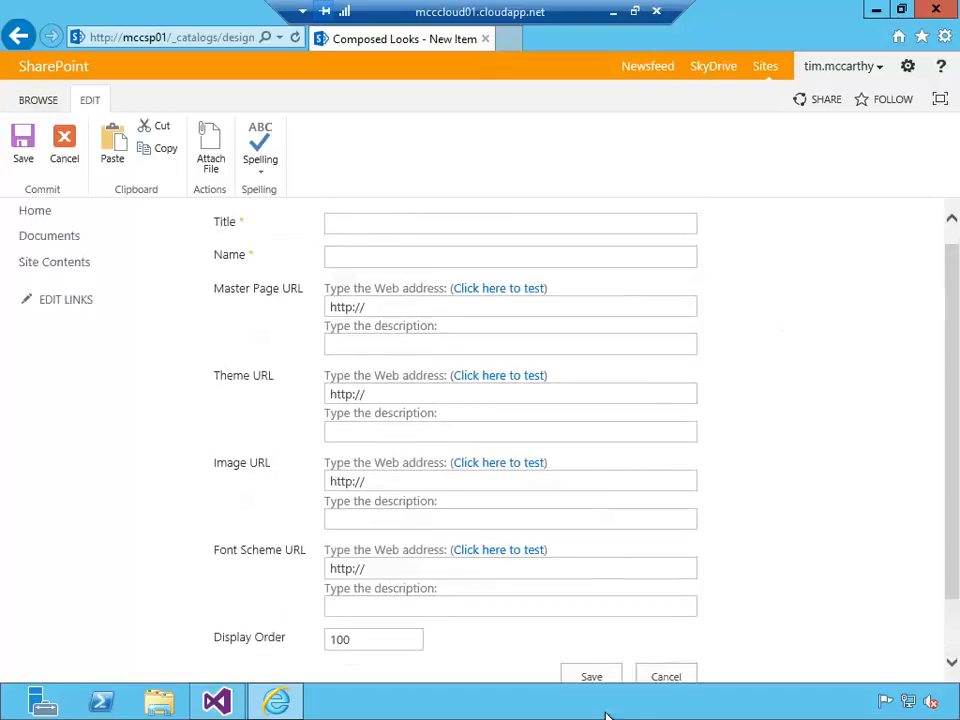
{"action": "left_click", "coordinate": [684, 684]}
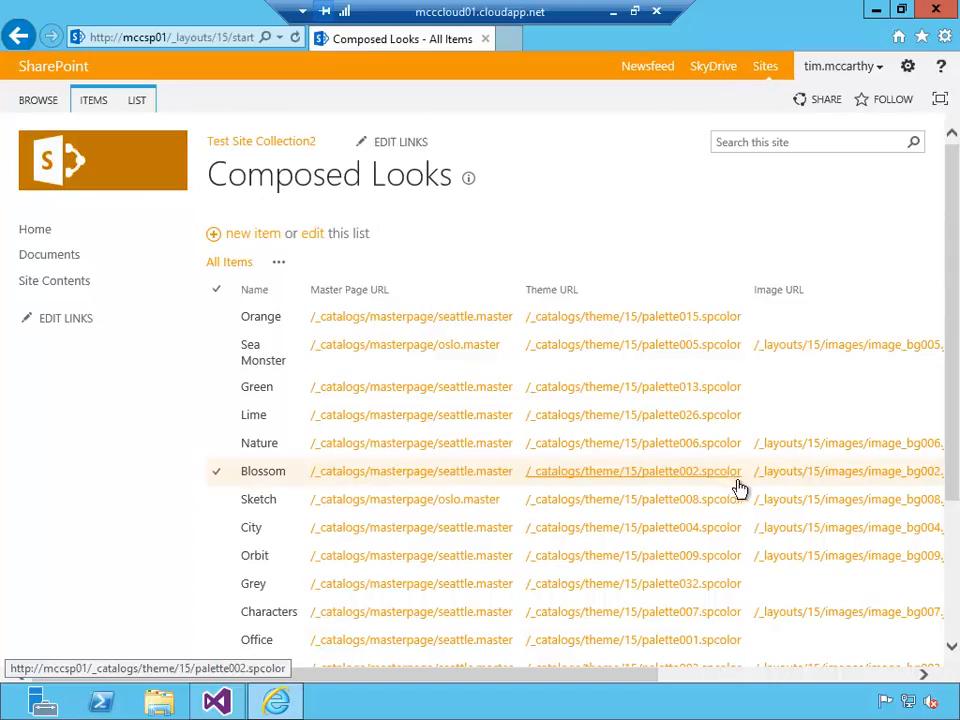
{"action": "mouse_move", "coordinate": [952, 340]}
{"action": "left_mouse_down"}
{"action": "mouse_move", "coordinate": [952, 362]}
{"action": "mouse_move", "coordinate": [952, 338]}
{"action": "left_mouse_up"}
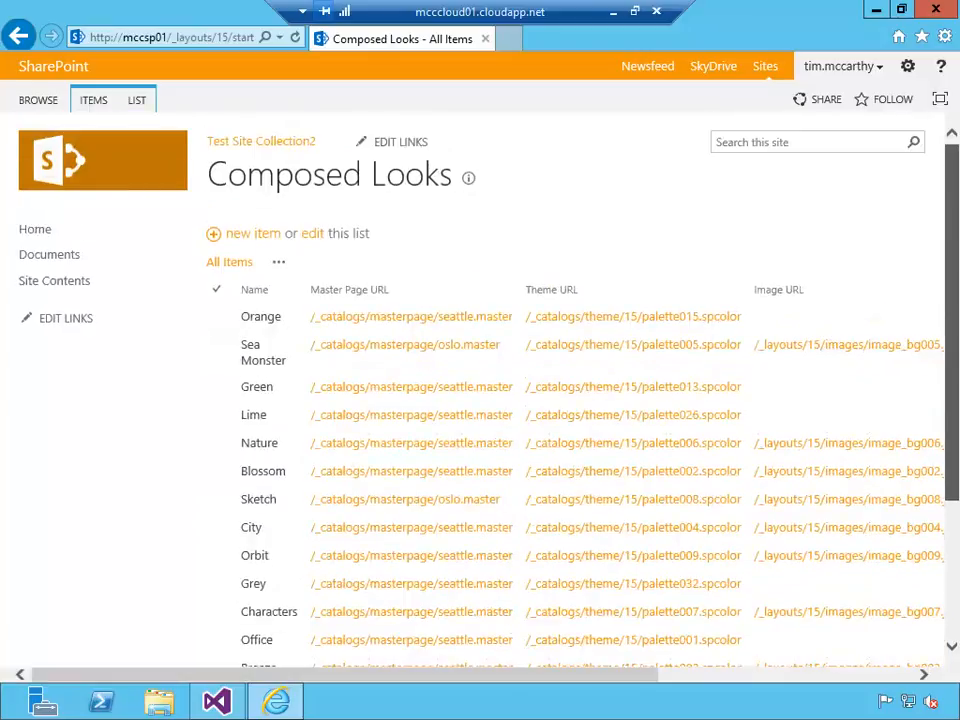
{"action": "left_click", "coordinate": [22, 40]}
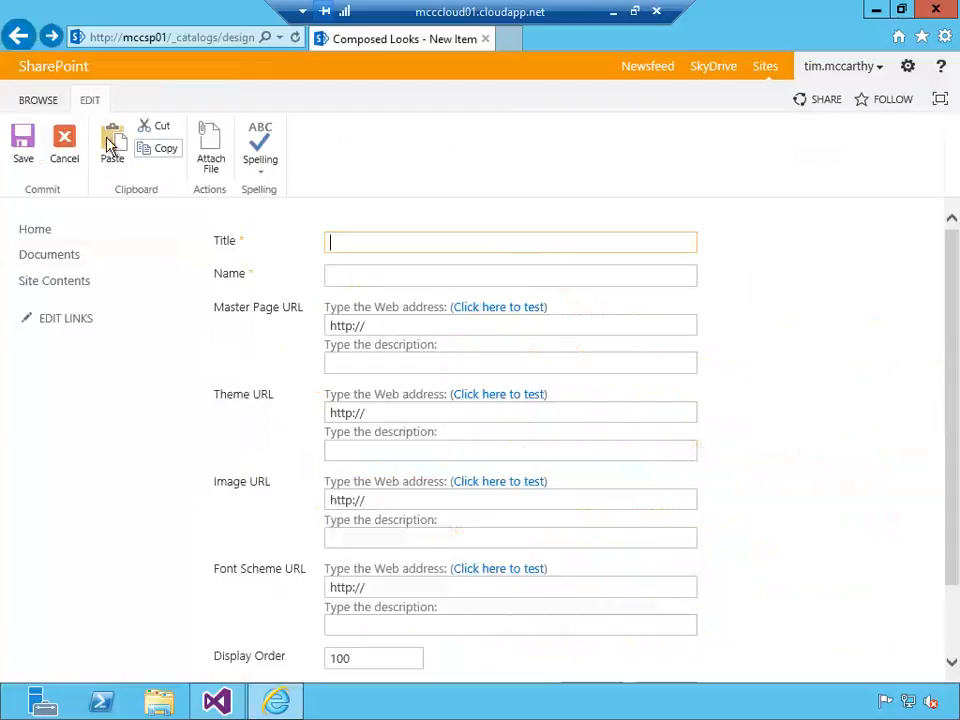
{"action": "left_click", "coordinate": [20, 38]}
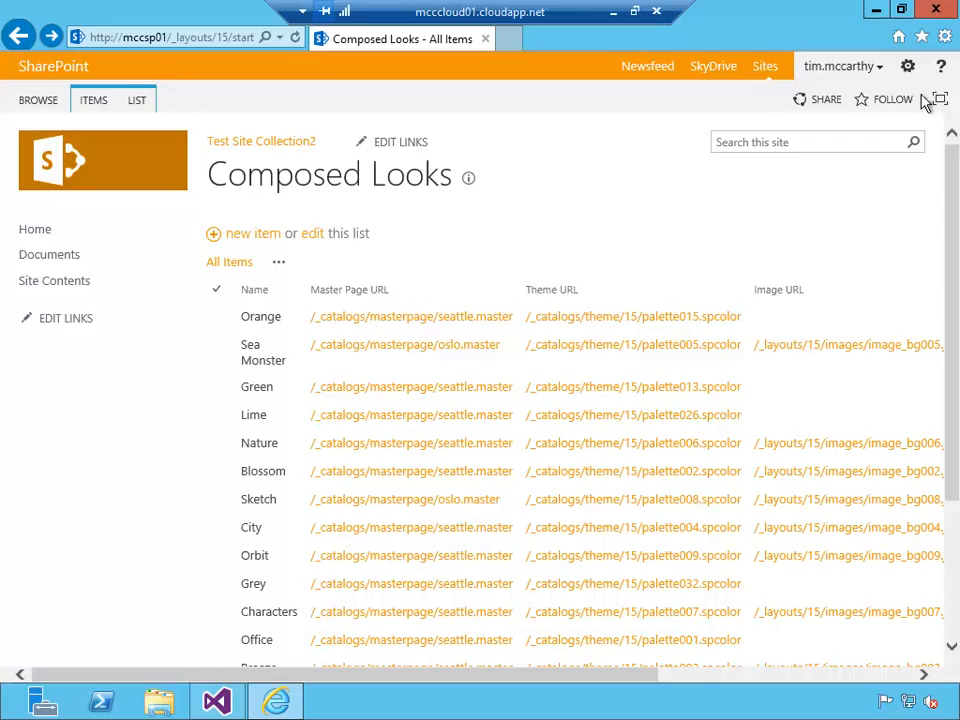
Step: Leave the Composed Looks list and go back to the Site Settings page
{"action": "left_click", "coordinate": [910, 68]}
{"action": "left_click", "coordinate": [870, 246]}
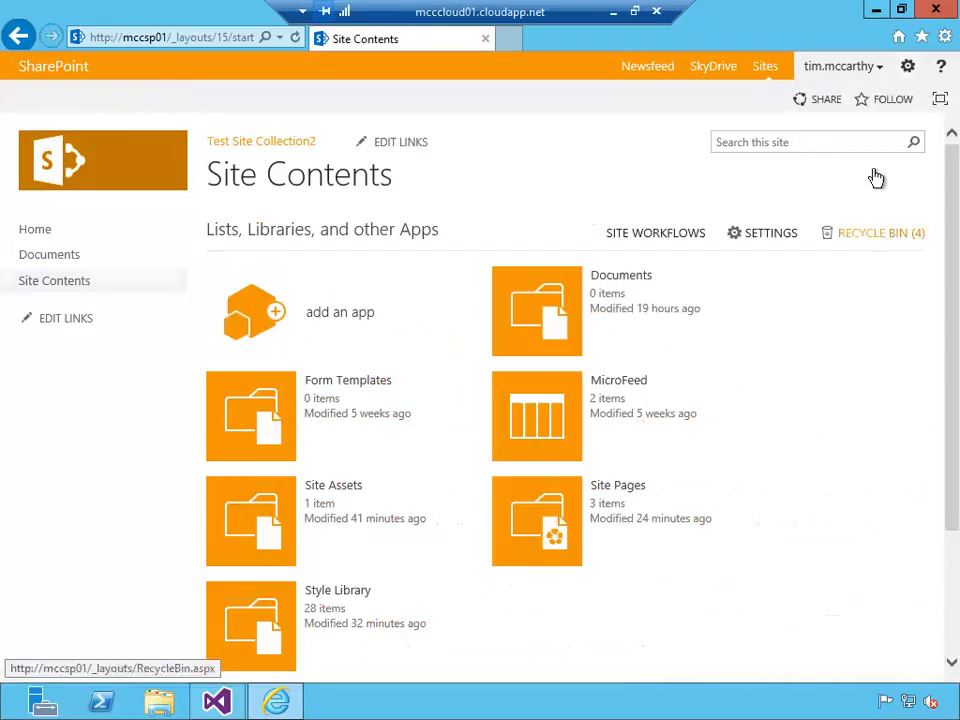
{"action": "left_click", "coordinate": [908, 66]}
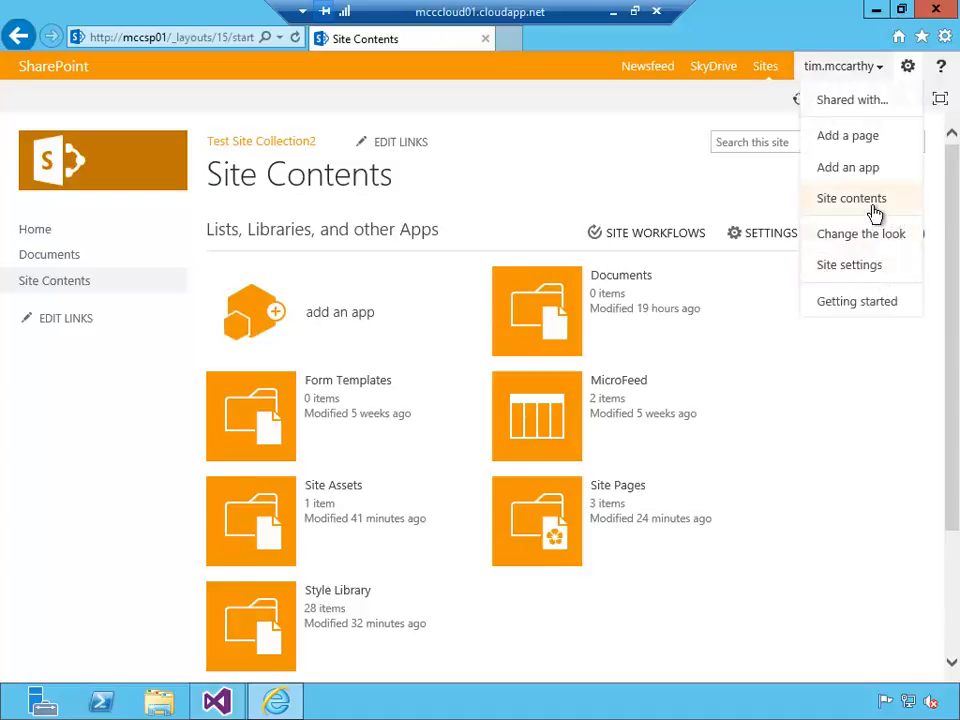
{"action": "left_click", "coordinate": [864, 276]}
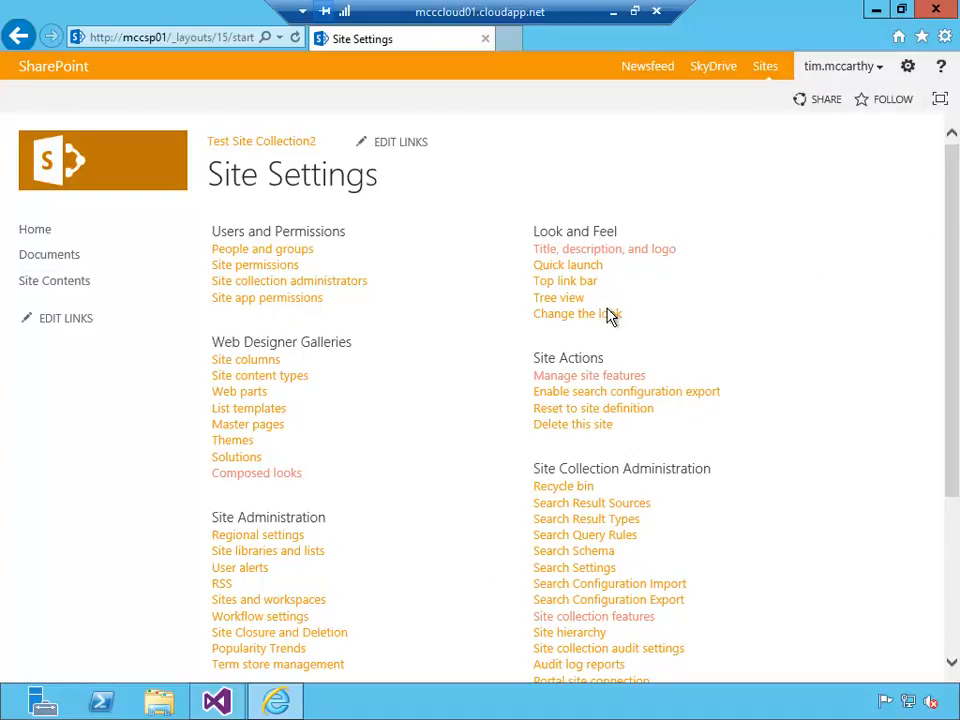
Step: Open the 15 folder of the Theme Gallery from Site Settings and look through both pages of its font scheme and palette files
{"action": "left_click", "coordinate": [250, 443]}
{"action": "left_click", "coordinate": [280, 330]}
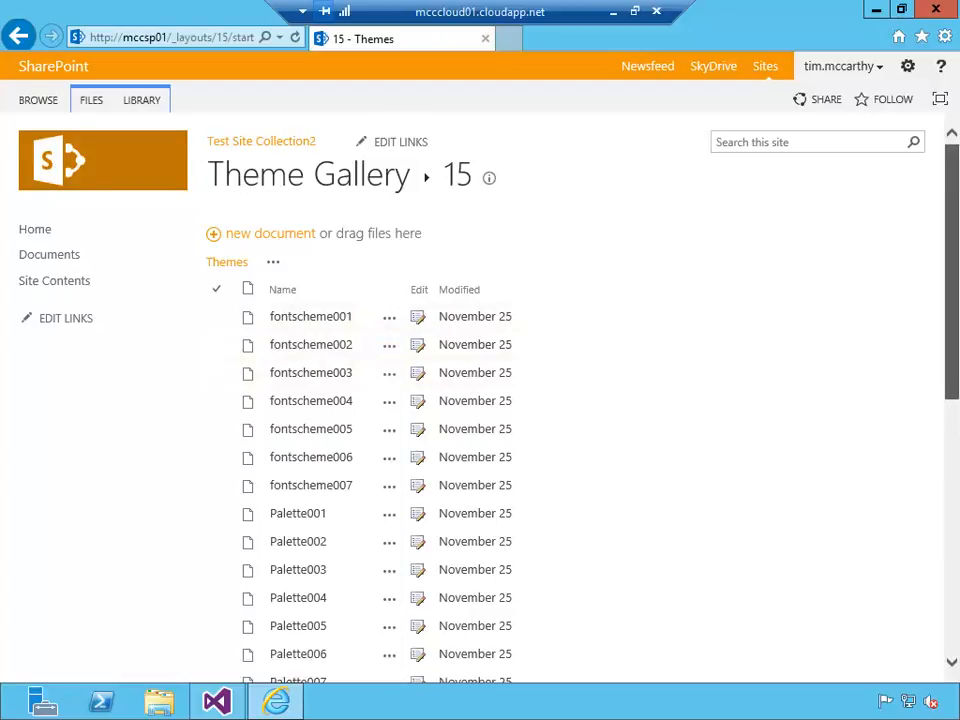
{"action": "scroll", "coordinate": [480, 400], "scroll_direction": "down", "scroll_amount": 5}
{"action": "scroll", "coordinate": [955, 590], "scroll_direction": "down", "scroll_amount": 4}
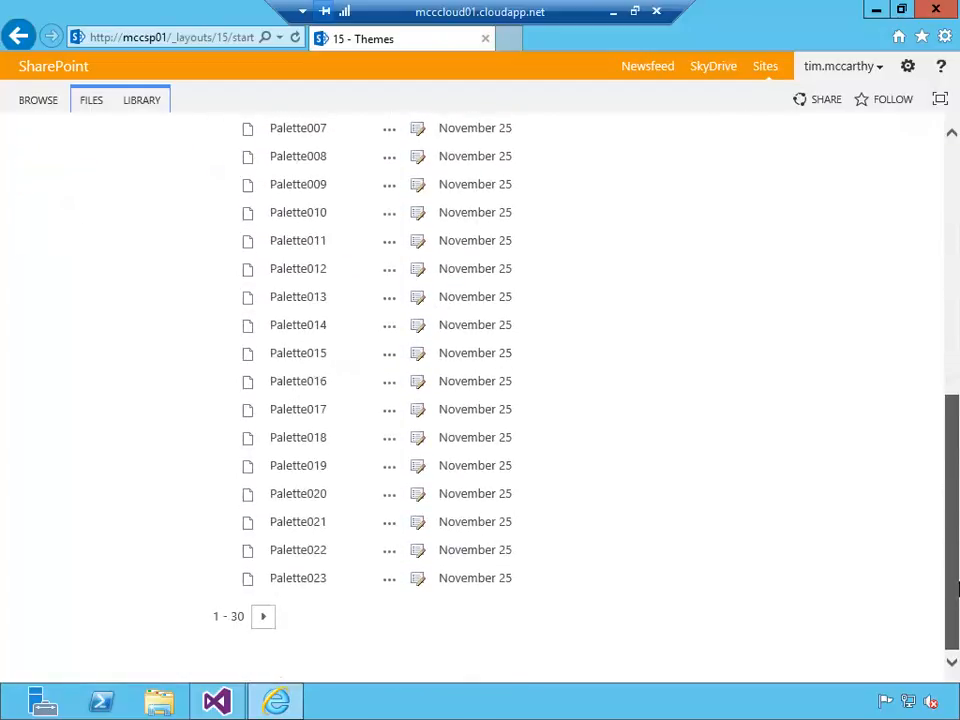
{"action": "left_click", "coordinate": [265, 620]}
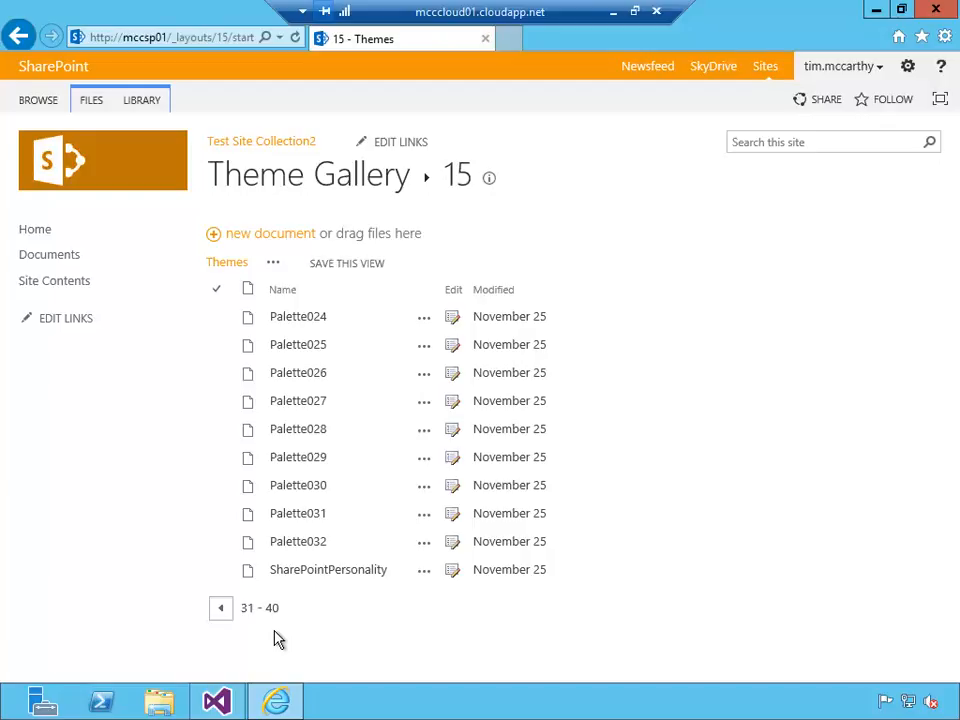
{"action": "left_click", "coordinate": [226, 612]}
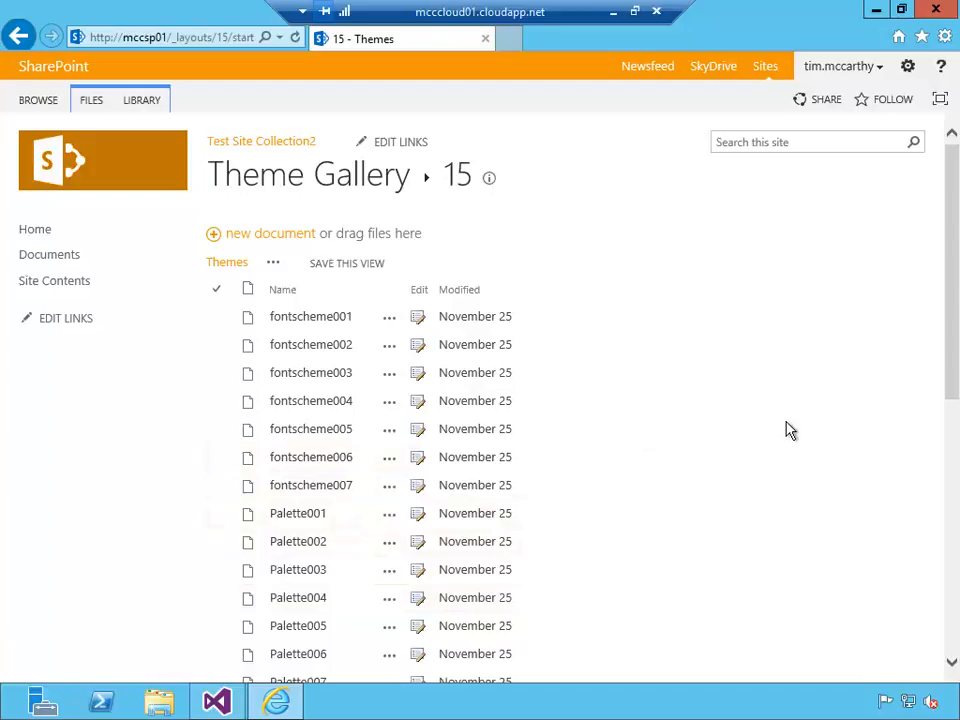
{"action": "mouse_move", "coordinate": [951, 345]}
{"action": "left_mouse_down"}
{"action": "mouse_move", "coordinate": [951, 385]}
{"action": "mouse_move", "coordinate": [951, 342]}
{"action": "left_mouse_up"}
Step: Change the site's look to Office, preview it on the site and keep it
{"action": "left_click", "coordinate": [907, 66]}
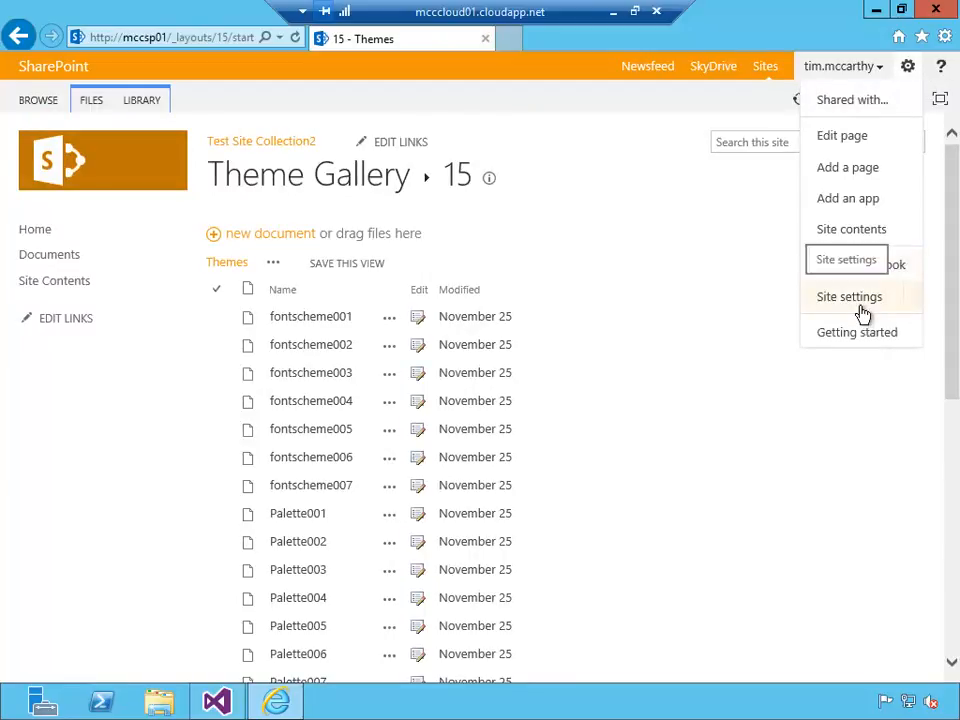
{"action": "left_click", "coordinate": [861, 315]}
{"action": "left_click", "coordinate": [907, 66]}
{"action": "left_click", "coordinate": [873, 262]}
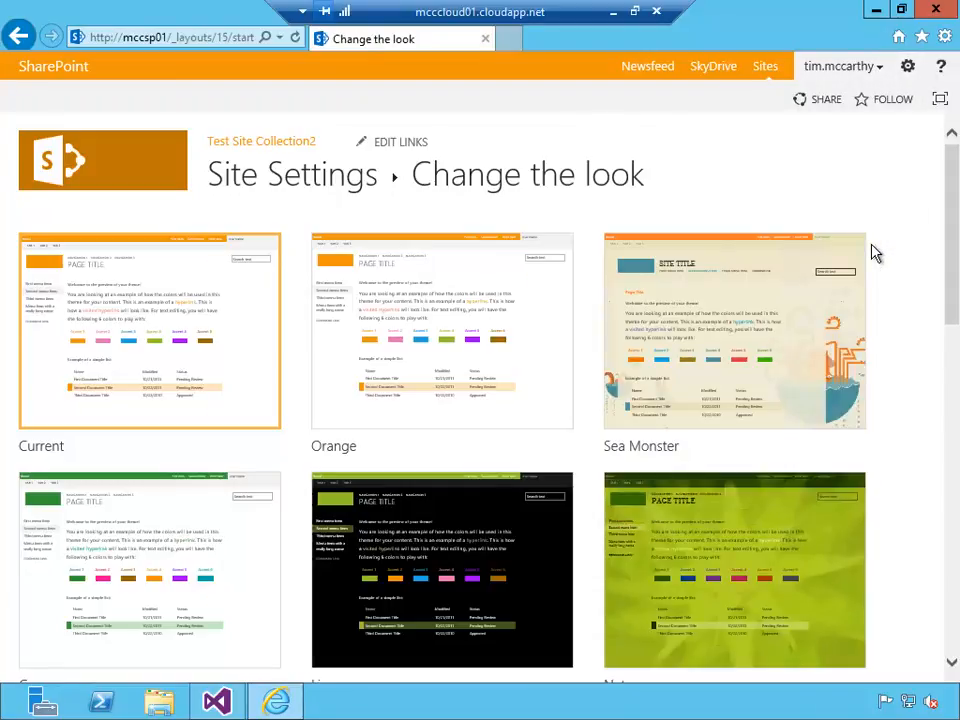
{"action": "left_click_drag", "start_coordinate": [950, 216], "coordinate": [932, 510]}
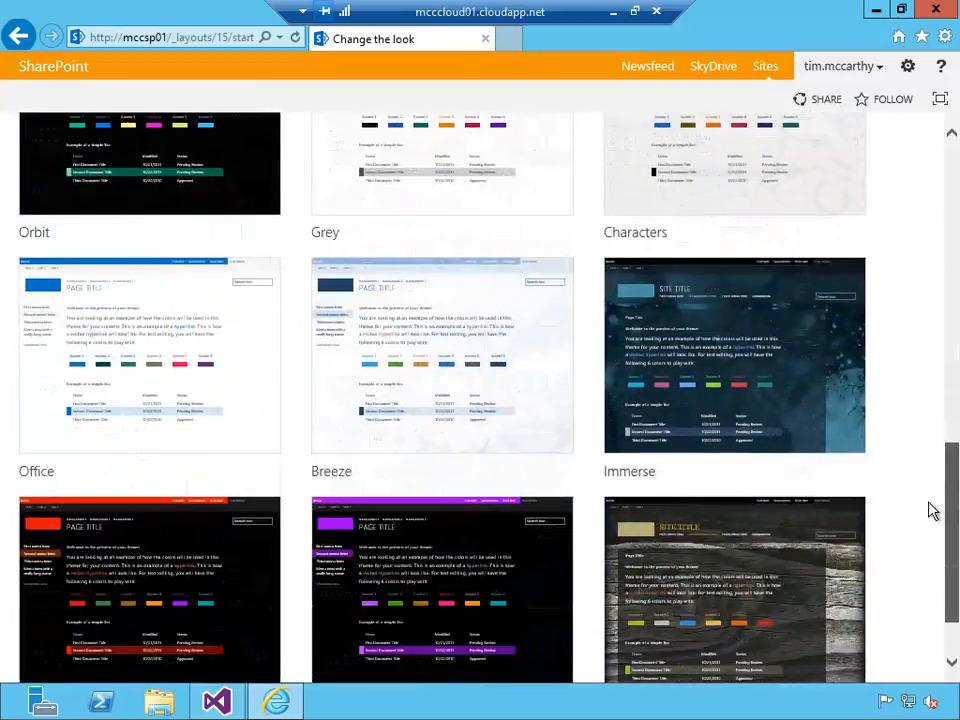
{"action": "left_click", "coordinate": [279, 386]}
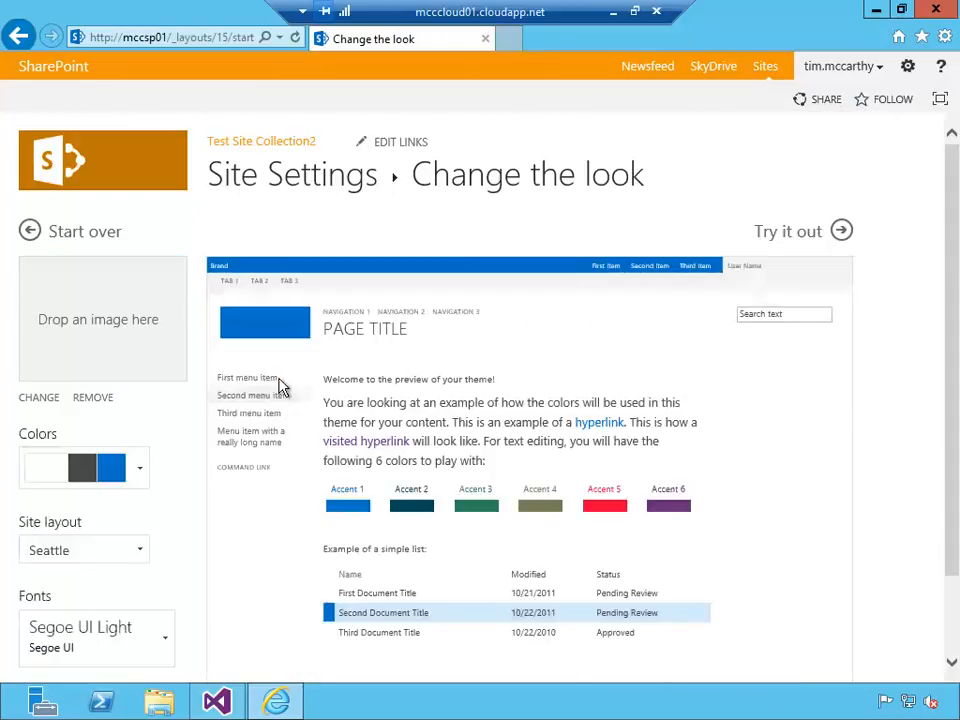
{"action": "left_click", "coordinate": [806, 248]}
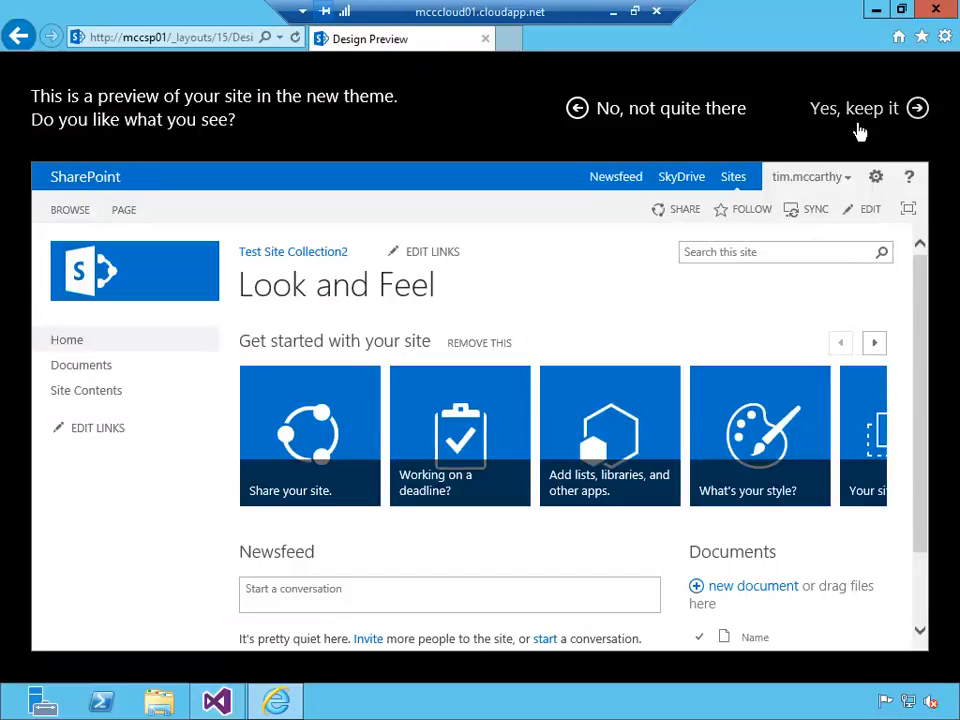
{"action": "left_click", "coordinate": [858, 126]}
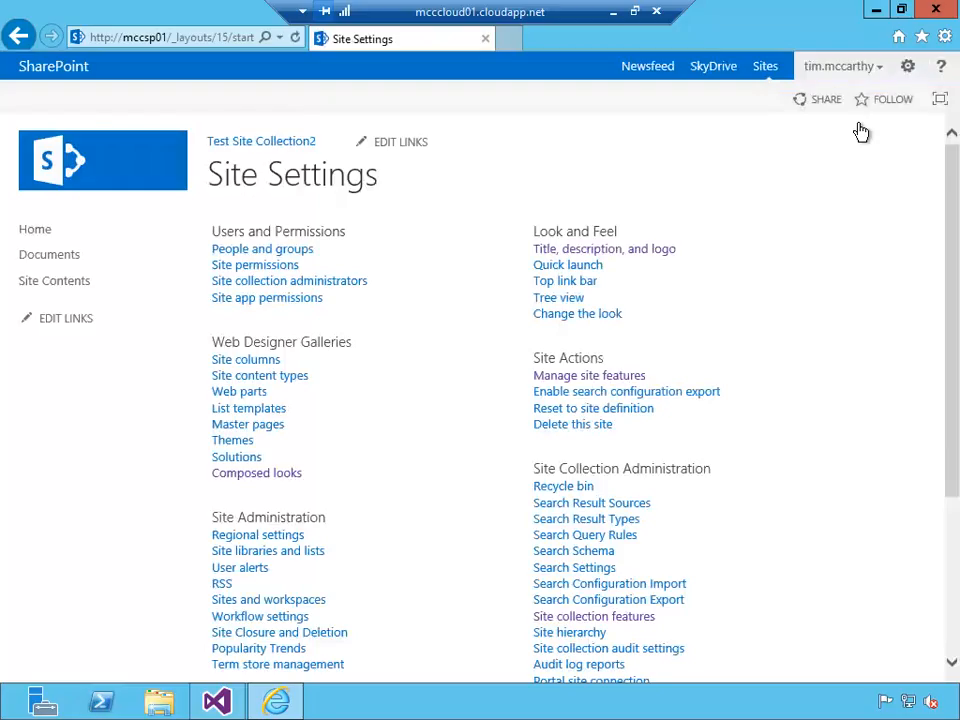
{"action": "left_click", "coordinate": [123, 190]}
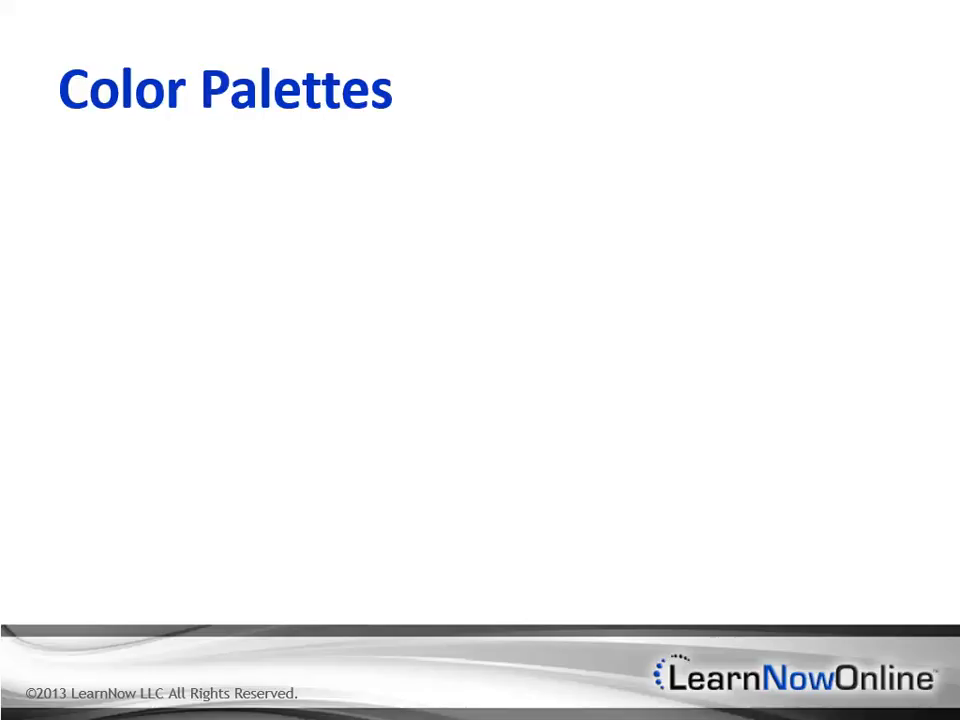
{"action": "key", "text": "Right"}
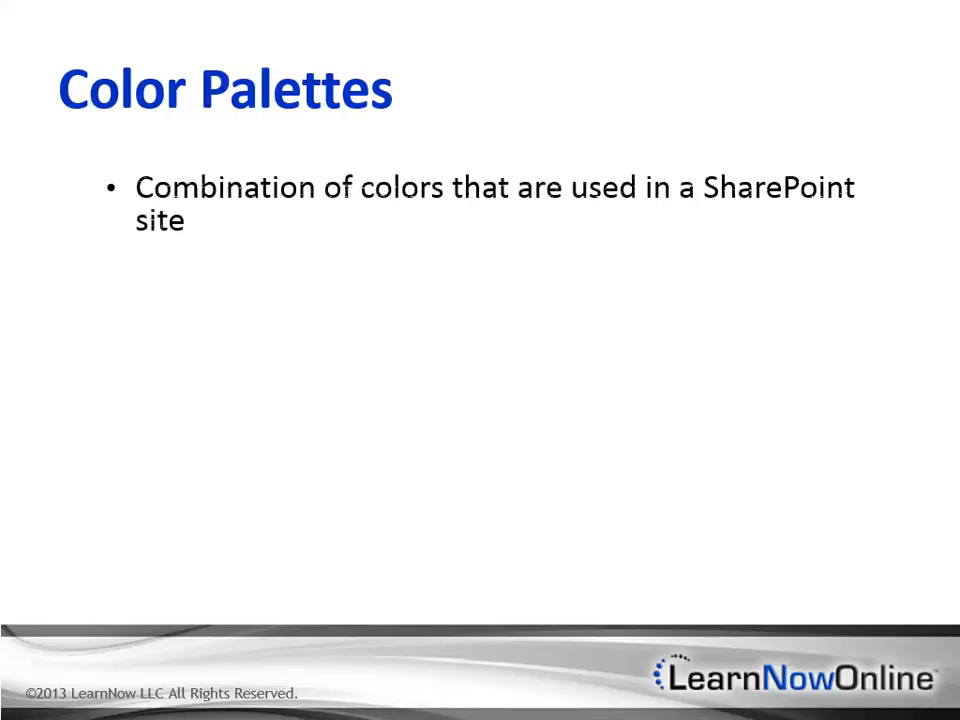